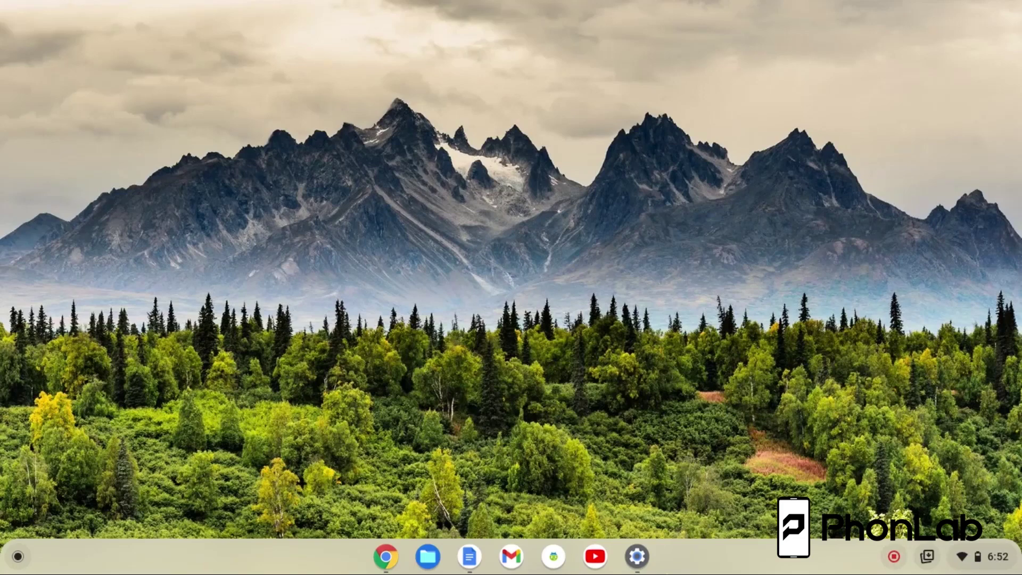
Open Settings from the shelf, expand Advanced and jump to the Developers section.
{"action": "left_click", "coordinate": [637, 556]}
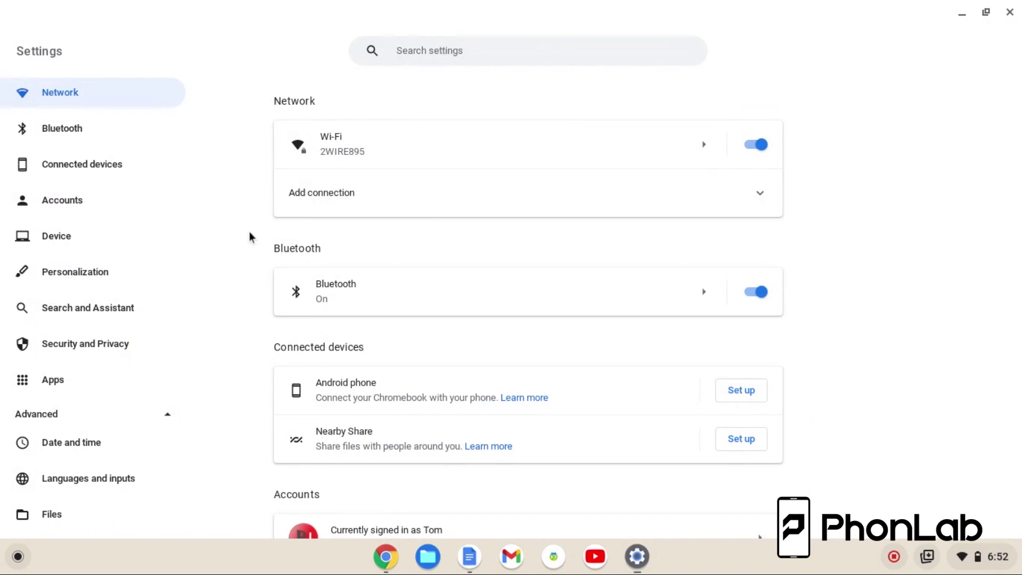
{"action": "scroll", "coordinate": [119, 285], "scroll_direction": "down", "scroll_amount": 4}
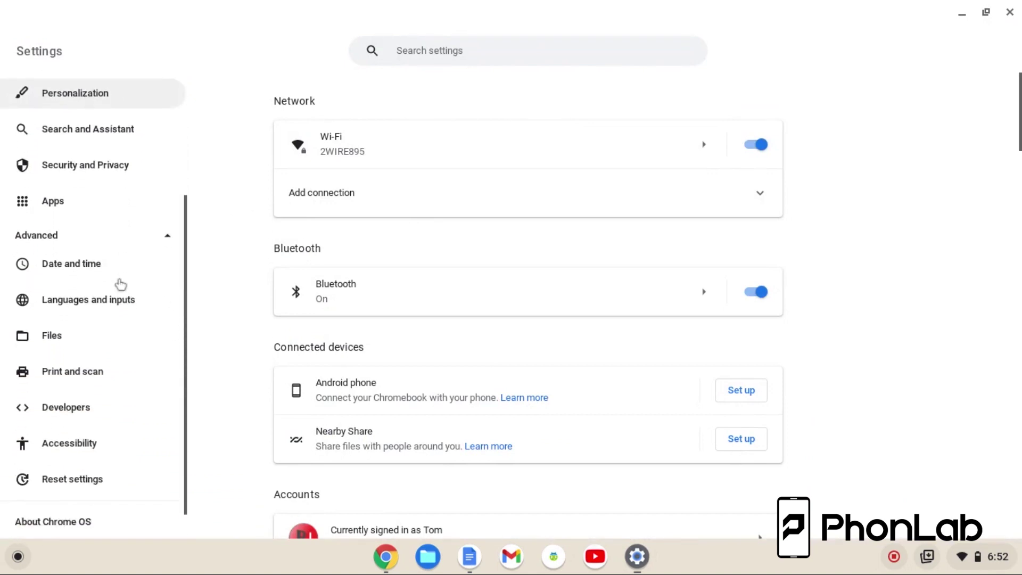
{"action": "scroll", "coordinate": [94, 216], "scroll_direction": "up", "scroll_amount": 5}
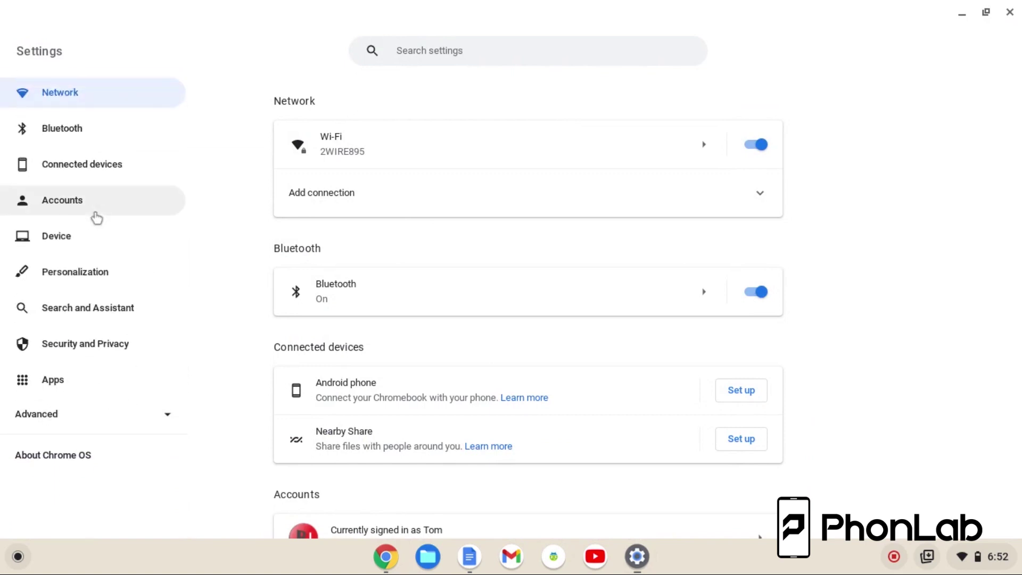
{"action": "left_click", "coordinate": [71, 420]}
{"action": "scroll", "coordinate": [74, 417], "scroll_direction": "down", "scroll_amount": 5}
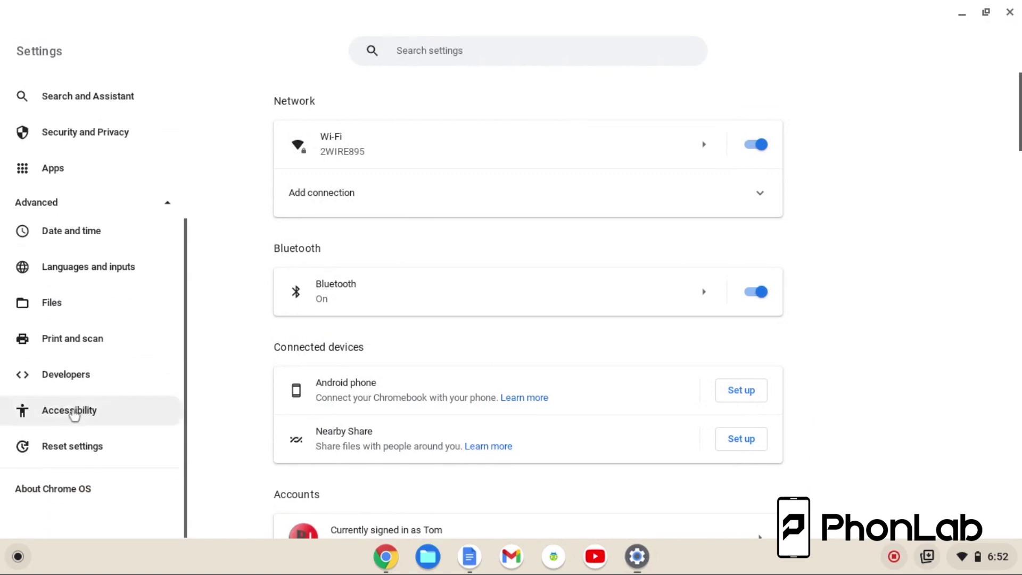
{"action": "left_click", "coordinate": [83, 385]}
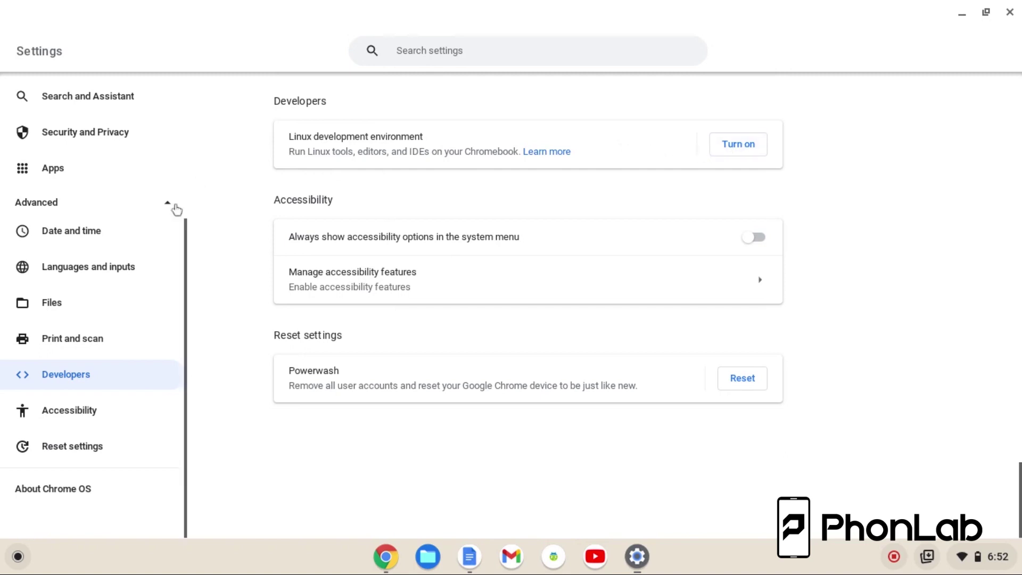
{"action": "scroll", "coordinate": [176, 209], "scroll_direction": "up", "scroll_amount": 4}
{"action": "left_click", "coordinate": [59, 243]}
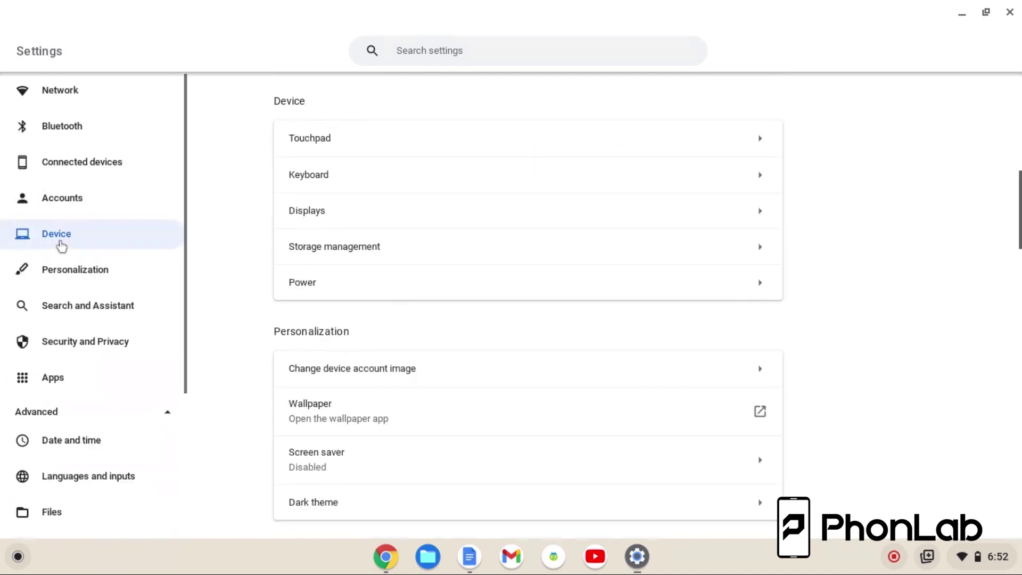
{"action": "left_click", "coordinate": [339, 243]}
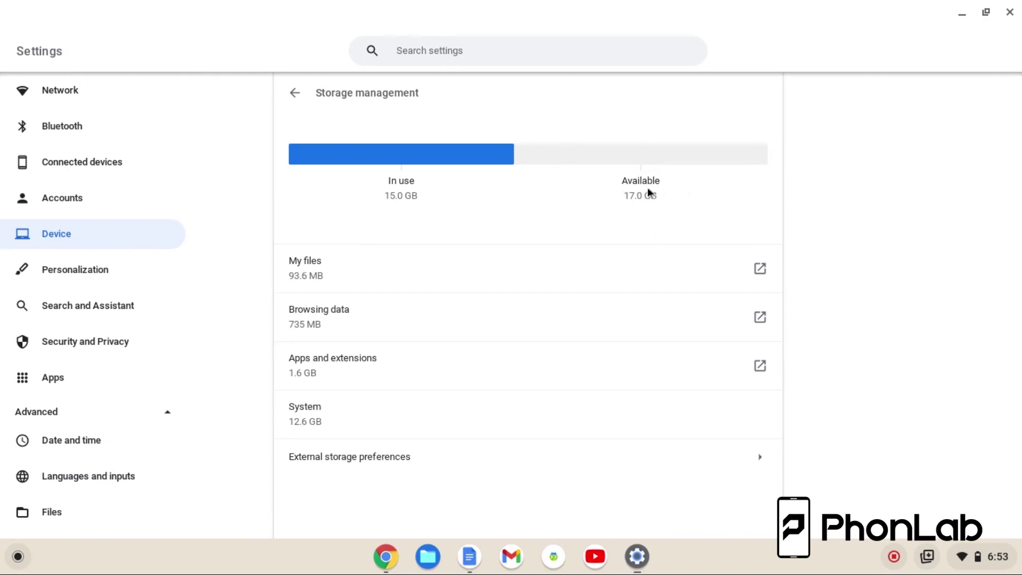
{"action": "scroll", "coordinate": [127, 235], "scroll_direction": "down", "scroll_amount": 2}
{"action": "scroll", "coordinate": [126, 234], "scroll_direction": "down", "scroll_amount": 5}
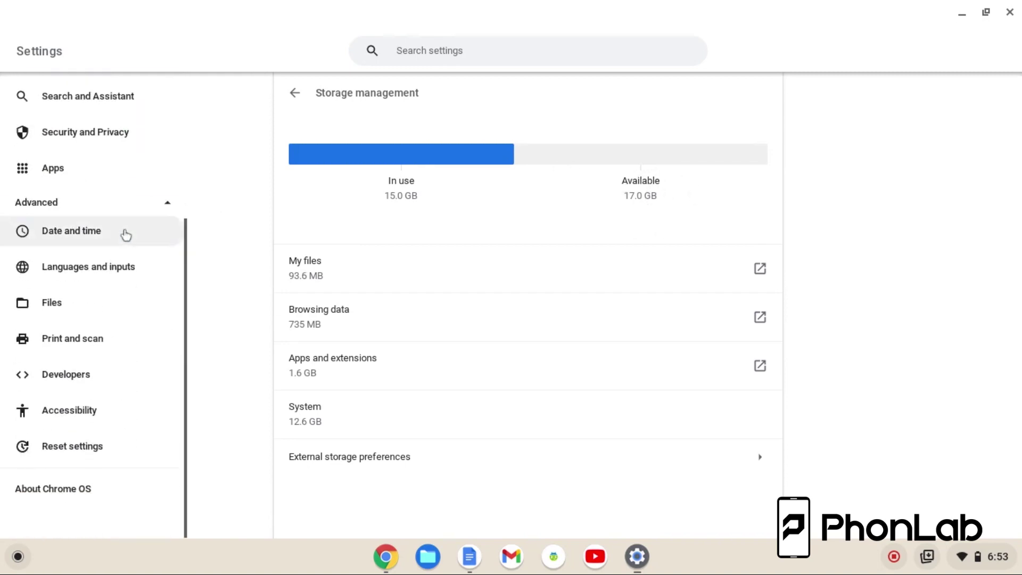
{"action": "left_click", "coordinate": [88, 380]}
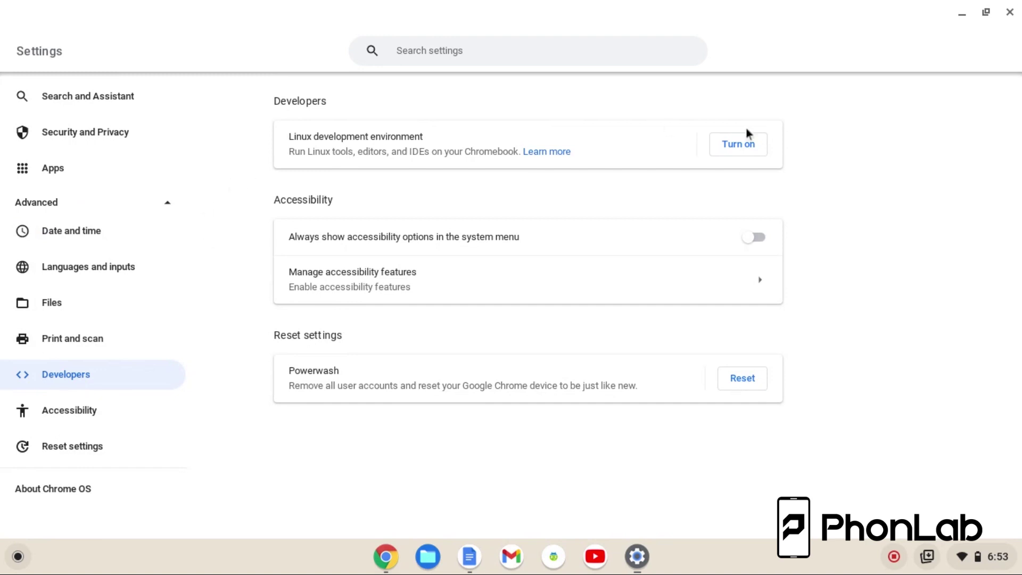
Turn on the Linux development environment with a custom disk size of about 8 GB and install it.
{"action": "left_click", "coordinate": [743, 149]}
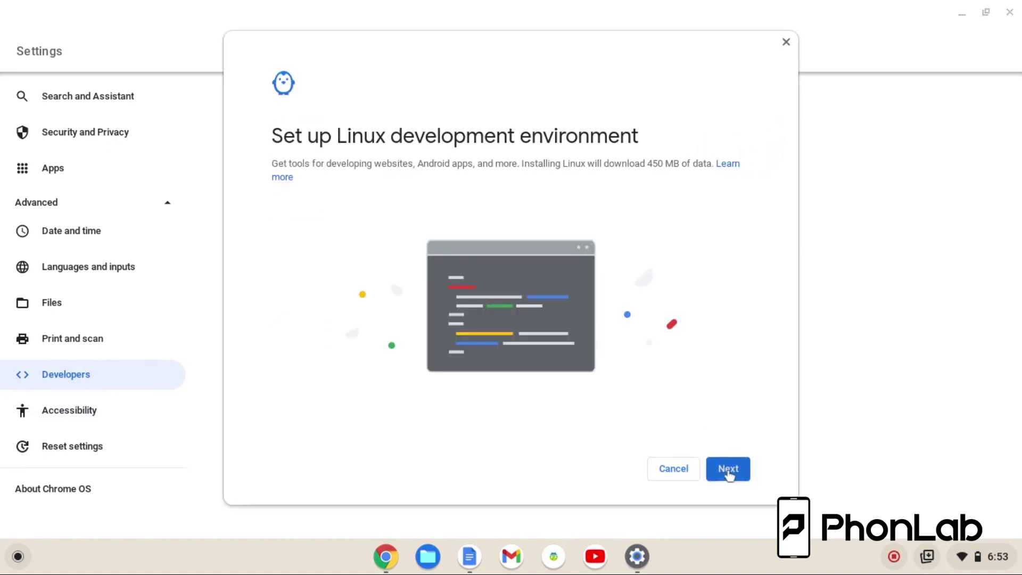
{"action": "left_click", "coordinate": [724, 469]}
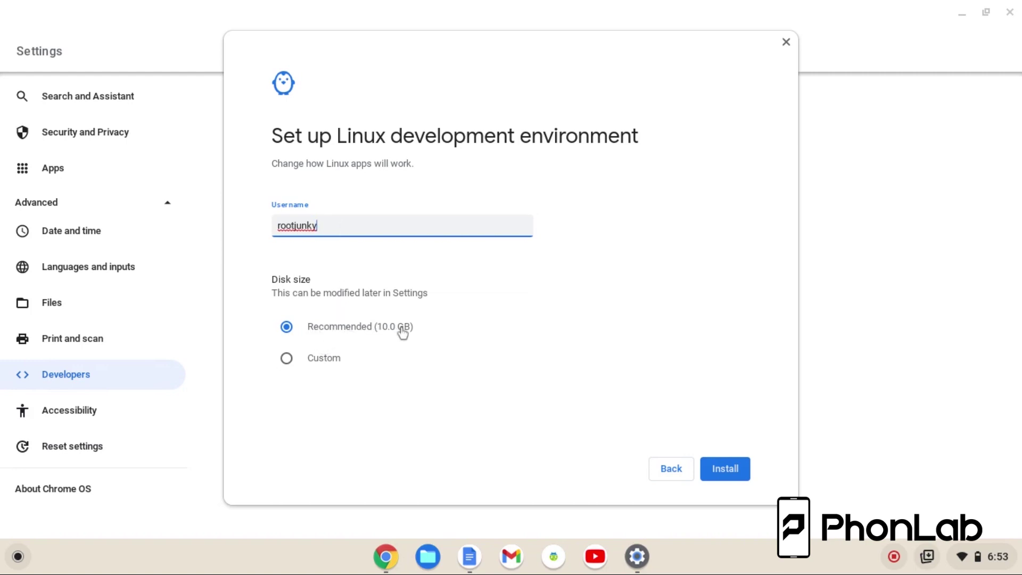
{"action": "left_click", "coordinate": [287, 359]}
{"action": "mouse_move", "coordinate": [376, 392]}
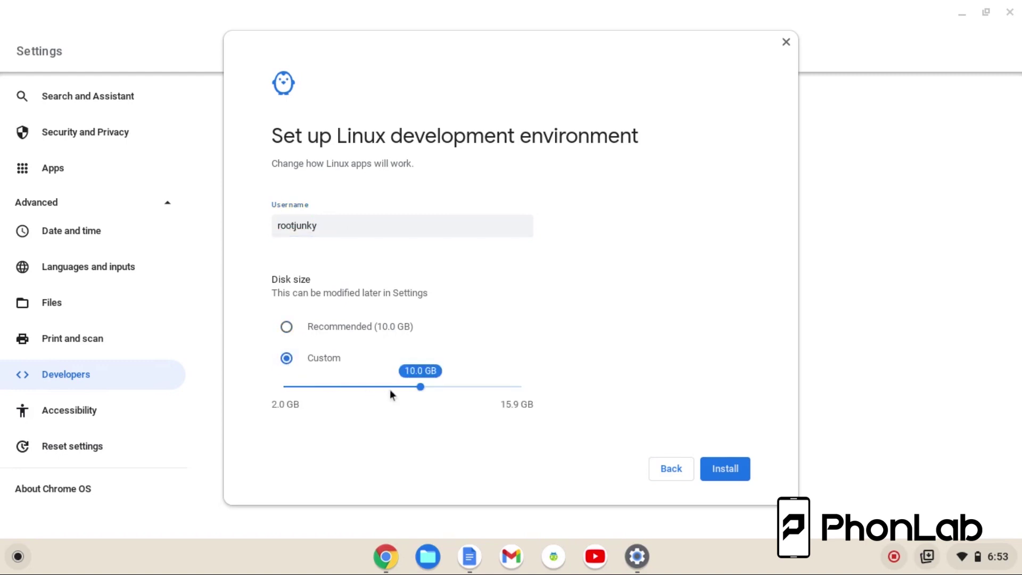
{"action": "left_click", "coordinate": [382, 386]}
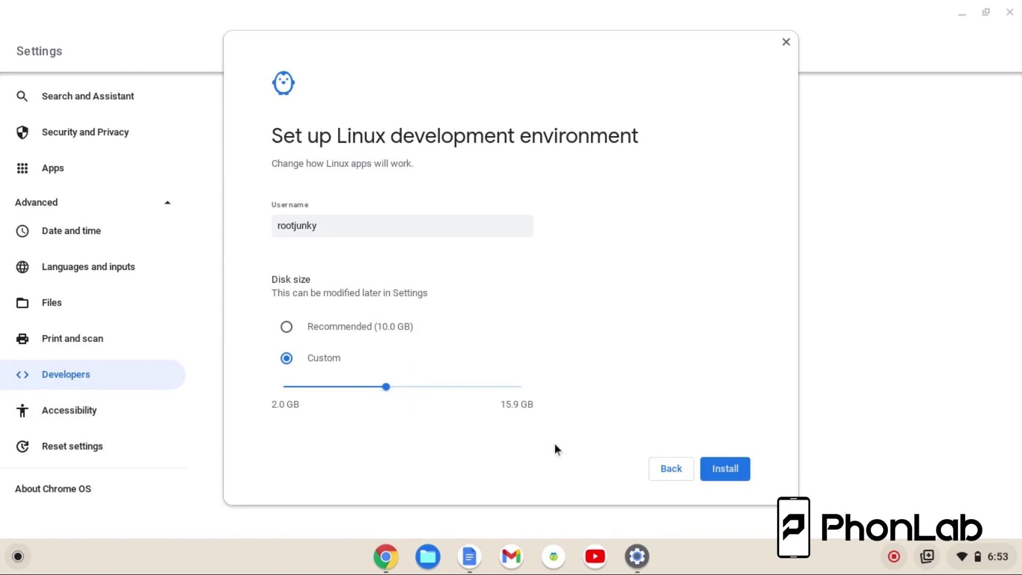
{"action": "mouse_move", "coordinate": [342, 392]}
{"action": "left_click", "coordinate": [723, 469]}
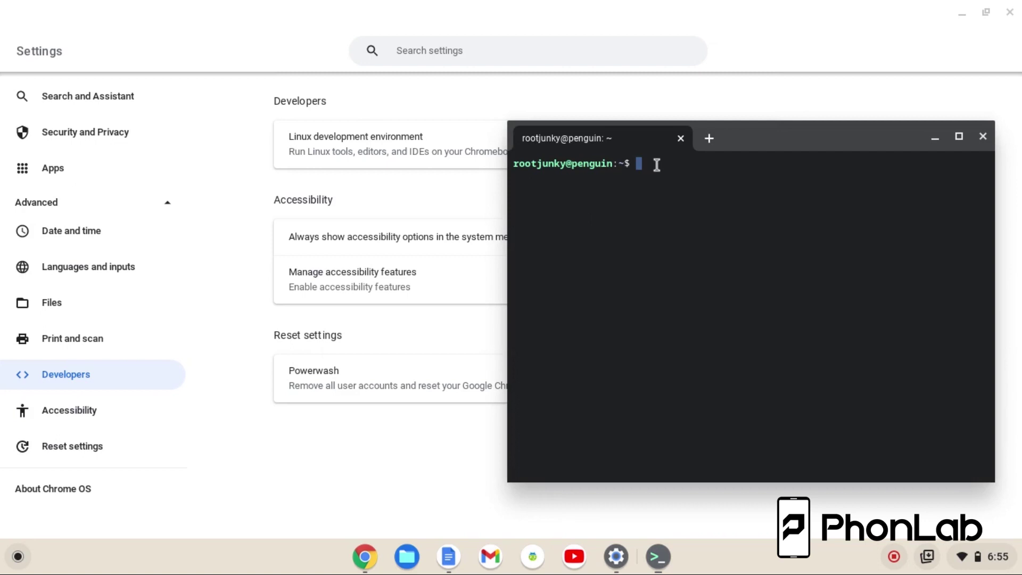
List the home directory, then climb with cd .. to the root directory and list its contents.
{"action": "type", "text": "ls"}
{"action": "key", "text": "Return"}
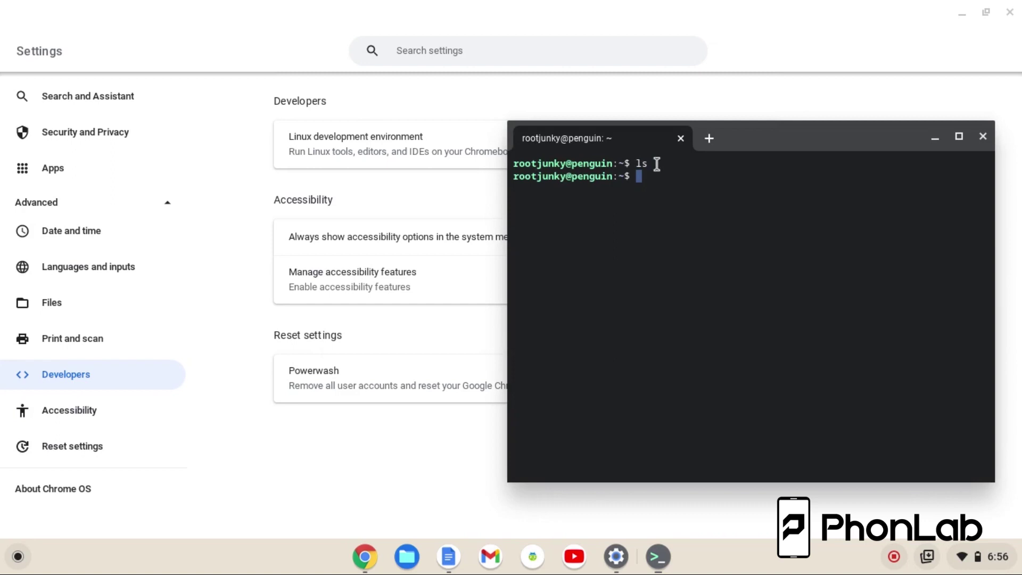
{"action": "type", "text": "cd .."}
{"action": "key", "text": "Return"}
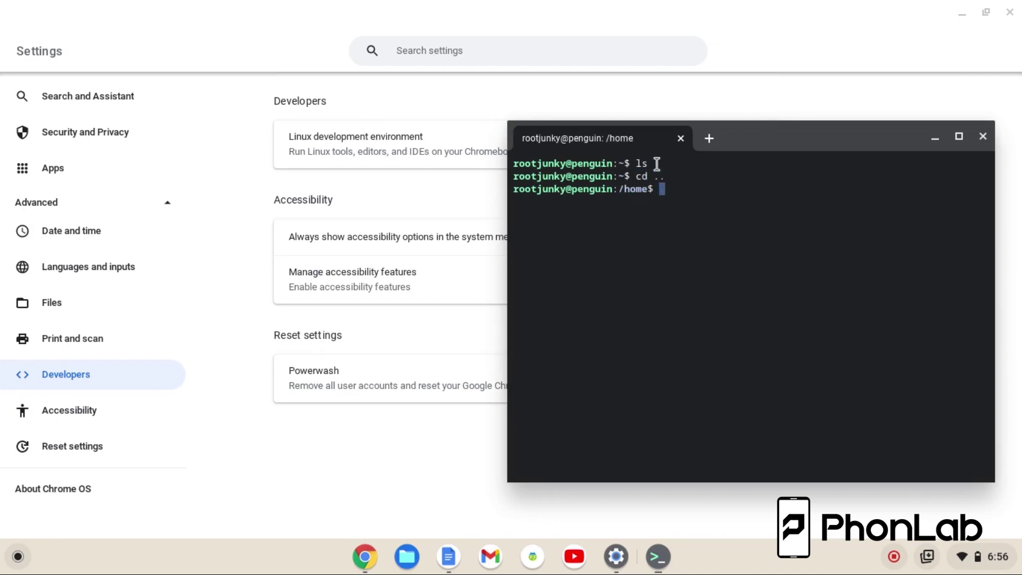
{"action": "type", "text": "cd .."}
{"action": "key", "text": "Return"}
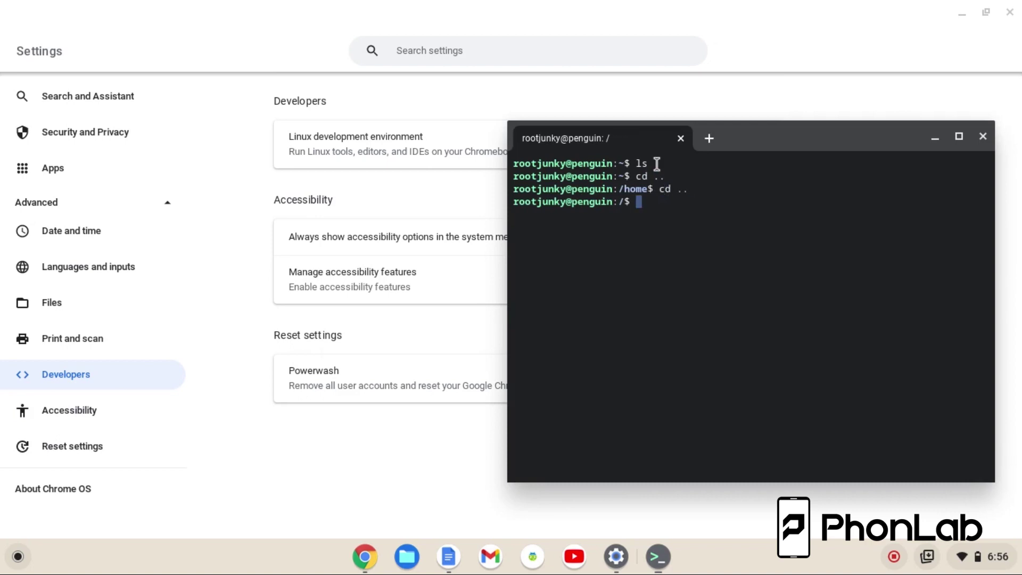
{"action": "type", "text": "ls"}
{"action": "key", "text": "Return"}
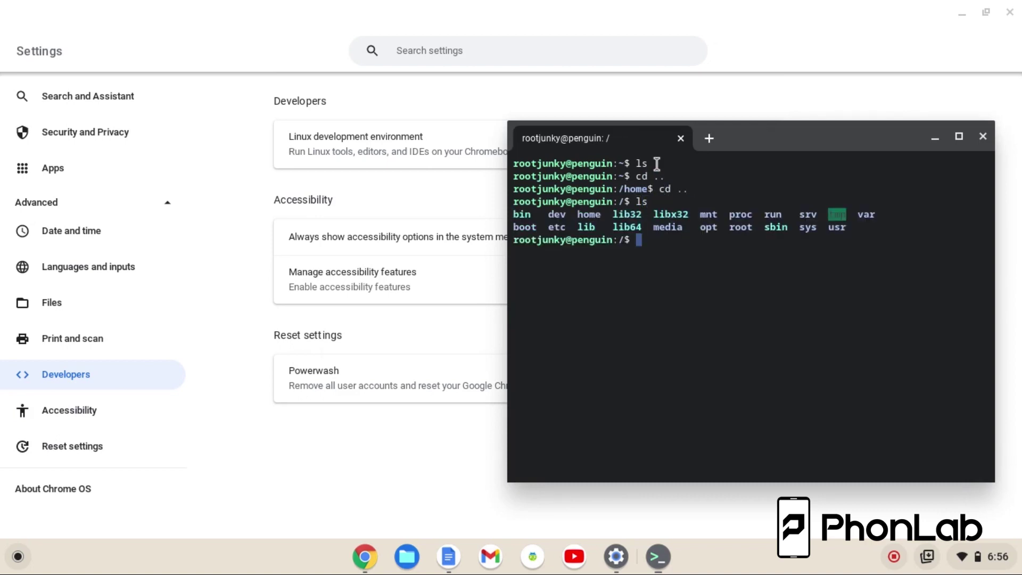
{"action": "type", "text": "ls"}
{"action": "key", "text": "Up"}
{"action": "key", "text": "Up"}
{"action": "key", "text": "Return"}
{"action": "type", "text": "ls"}
{"action": "key", "text": "Return"}
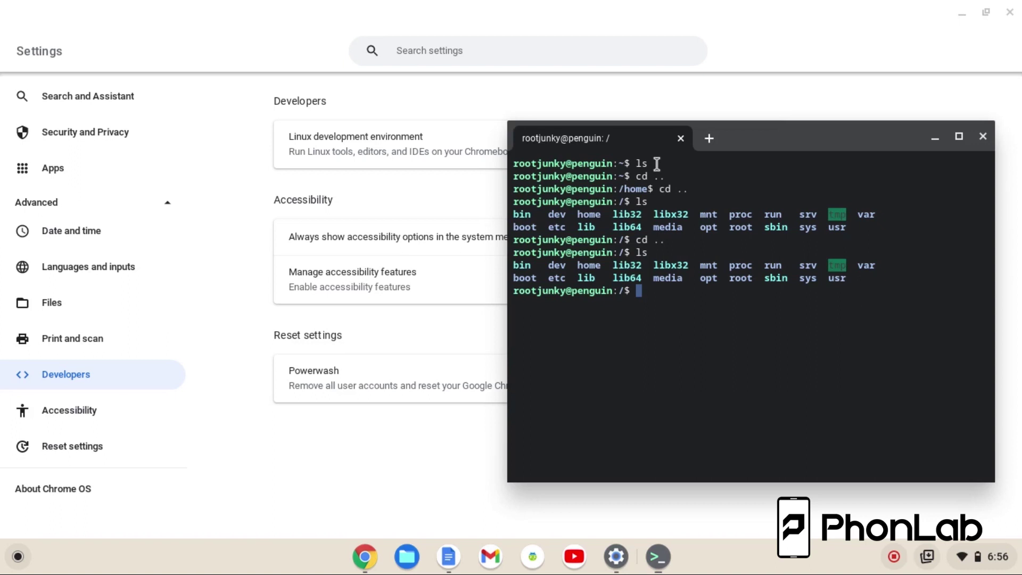
Enter /bin, list and scroll through its programs, then exit the shell.
{"action": "type", "text": "bin"}
{"action": "key", "text": "Return"}
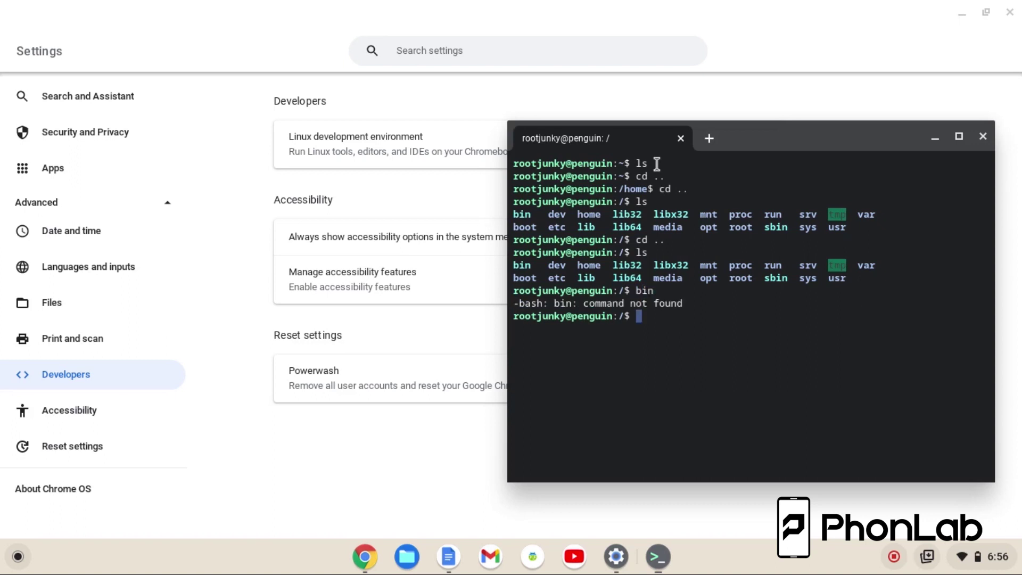
{"action": "type", "text": "cd bin"}
{"action": "key", "text": "Return"}
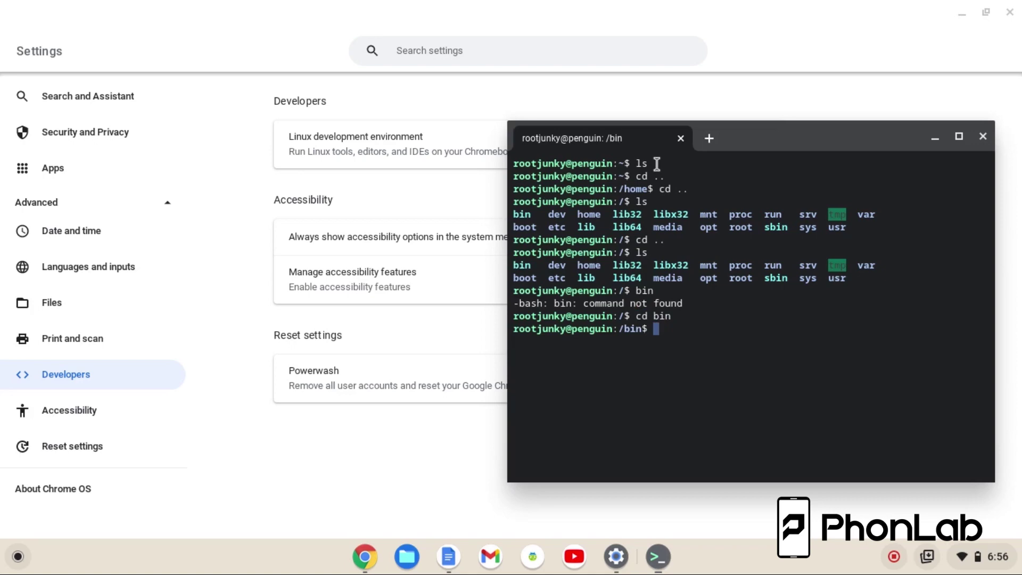
{"action": "type", "text": "ls"}
{"action": "key", "text": "Return"}
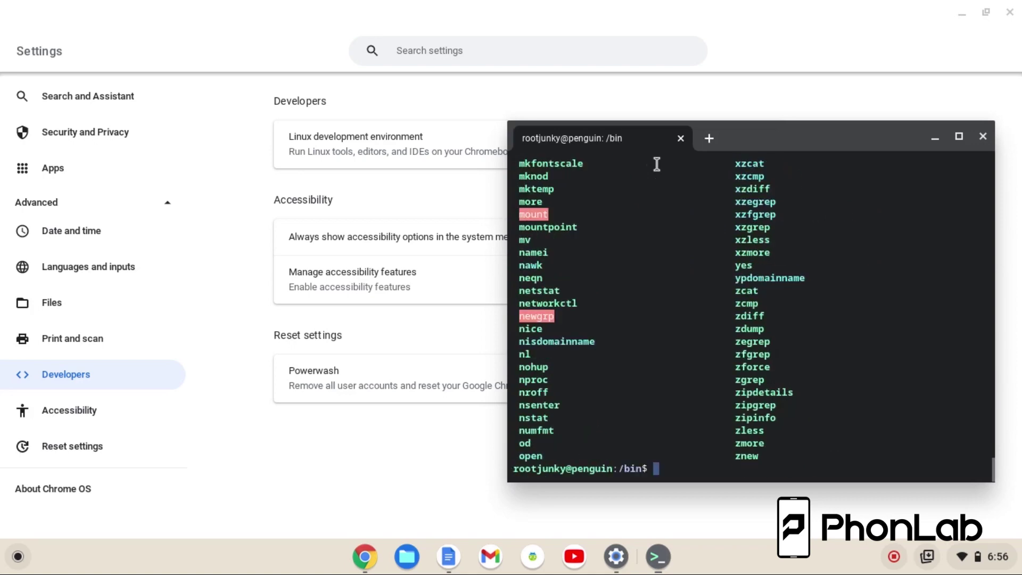
{"action": "scroll", "coordinate": [656, 164], "scroll_direction": "up", "scroll_amount": 20}
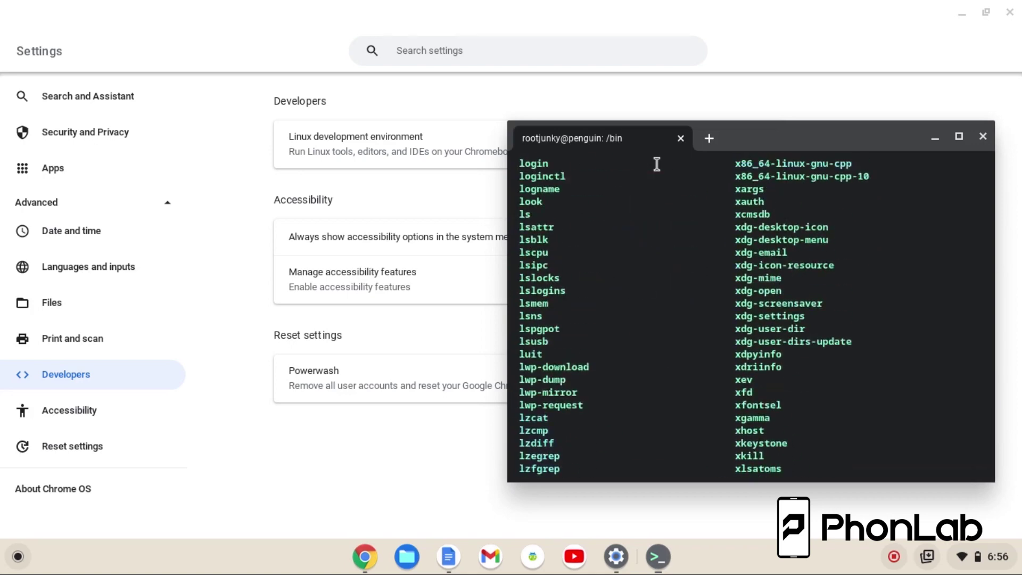
{"action": "scroll", "coordinate": [656, 164], "scroll_direction": "up", "scroll_amount": 20}
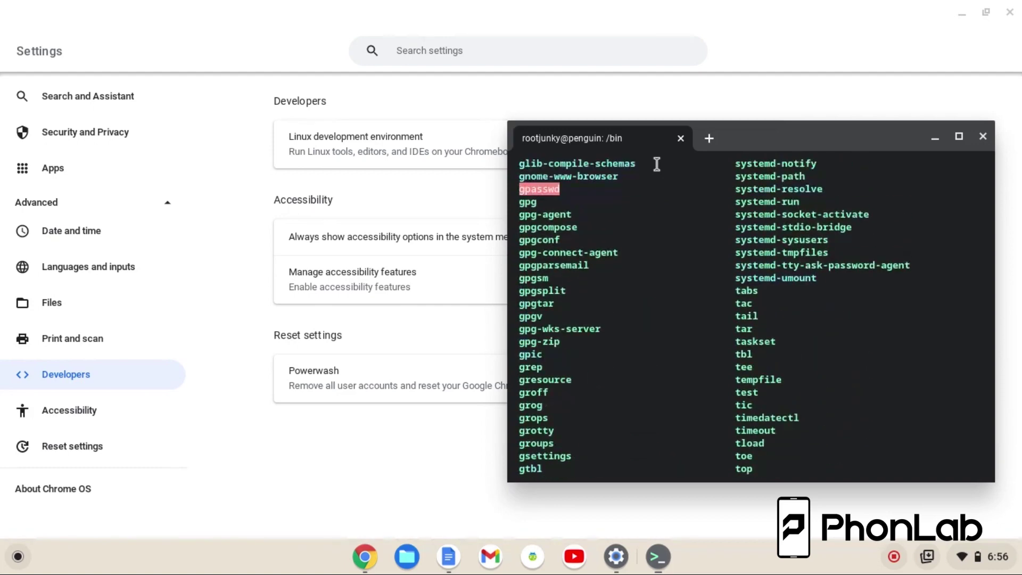
{"action": "scroll", "coordinate": [657, 164], "scroll_direction": "up", "scroll_amount": 5}
{"action": "scroll", "coordinate": [657, 163], "scroll_direction": "down", "scroll_amount": 20}
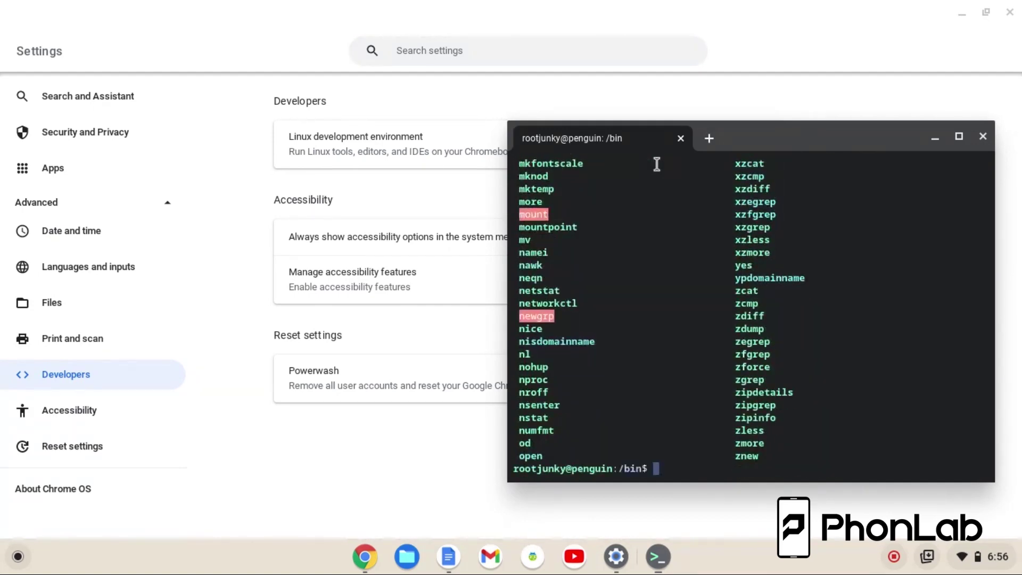
{"action": "type", "text": "exit"}
{"action": "key", "text": "Return"}
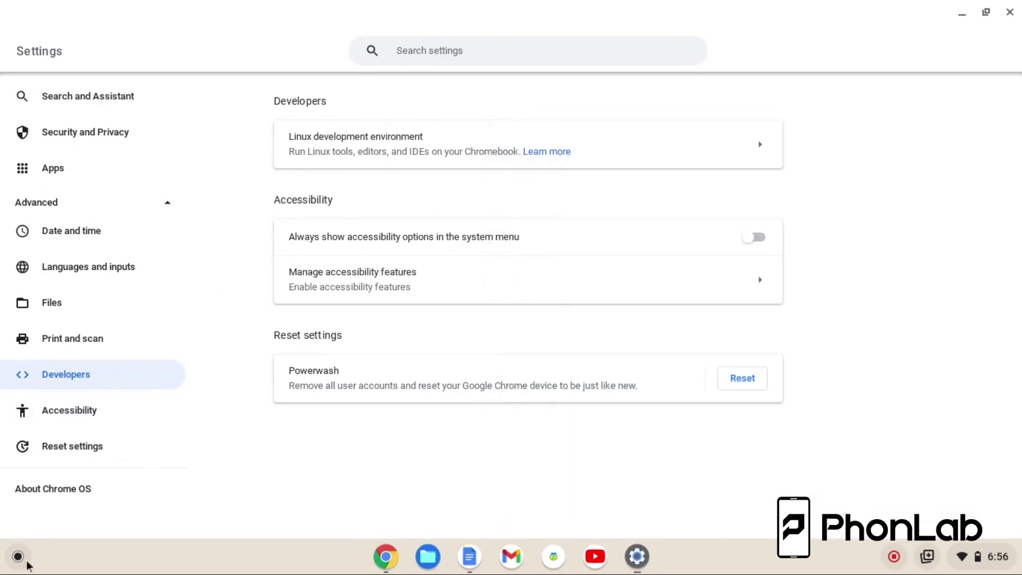
Launch Terminal from the Launcher's Linux apps folder, then bring the Settings window forward.
{"action": "left_click", "coordinate": [13, 557]}
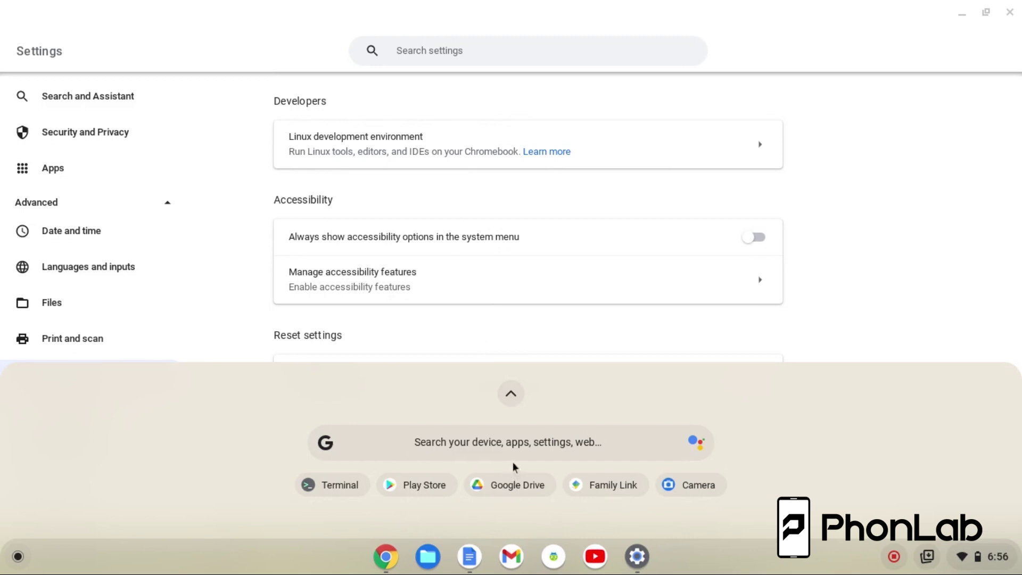
{"action": "scroll", "coordinate": [542, 420], "scroll_direction": "down", "scroll_amount": 2}
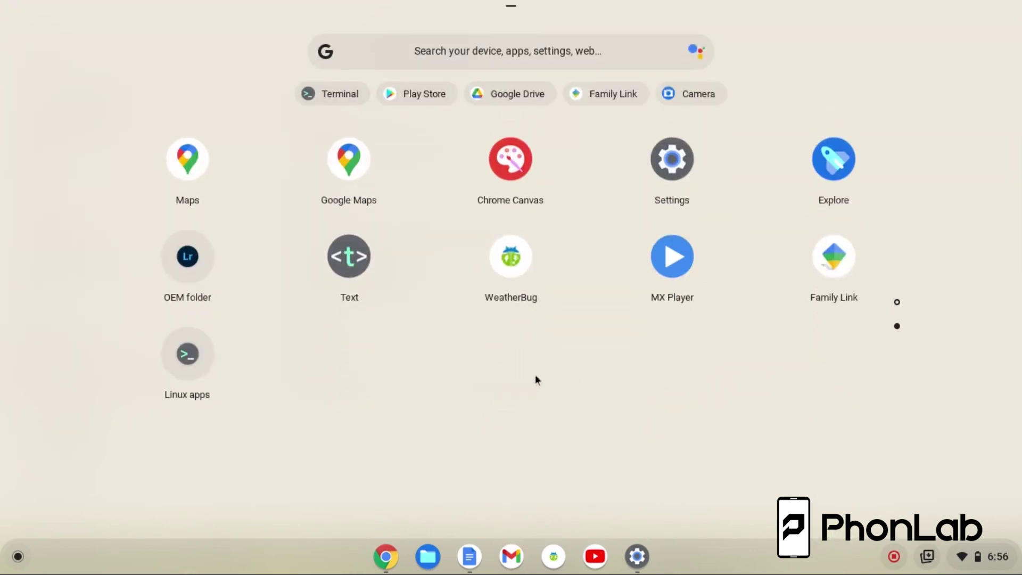
{"action": "left_click", "coordinate": [193, 359]}
{"action": "left_click", "coordinate": [171, 330]}
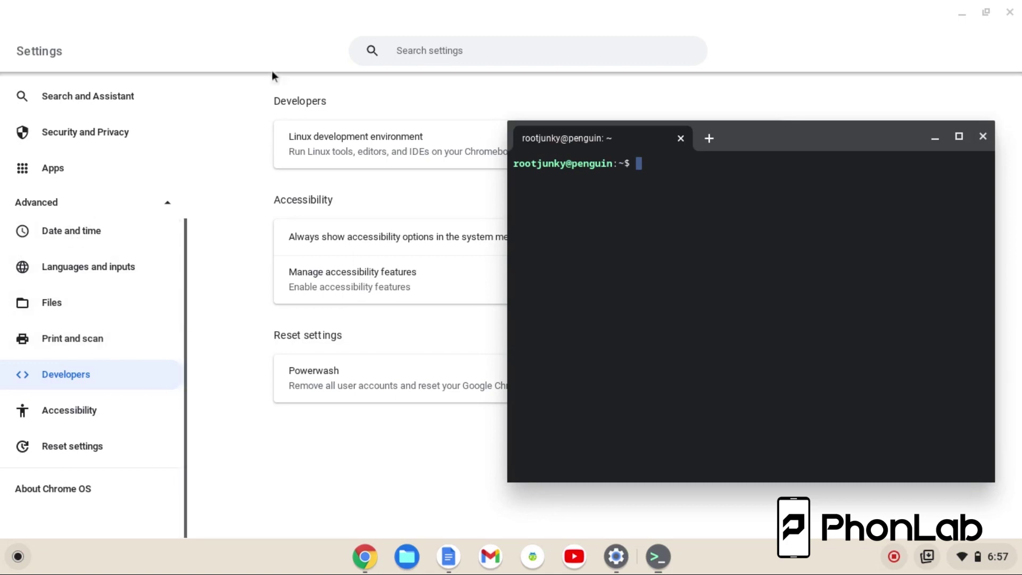
{"action": "left_click", "coordinate": [252, 116]}
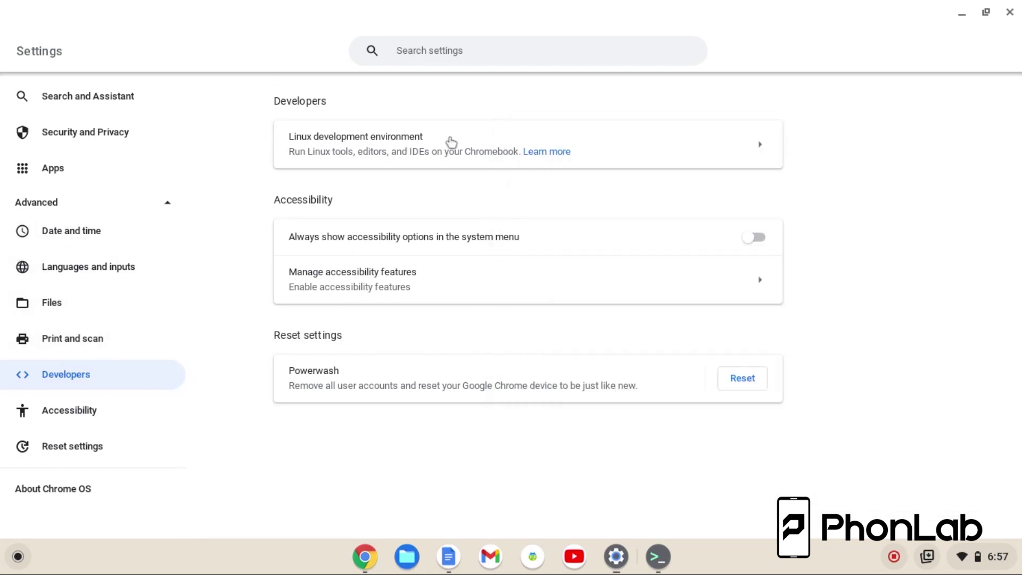
View the Develop Android apps, Manage USB devices and Manage shared folders pages of the Linux settings.
{"action": "left_click", "coordinate": [728, 147]}
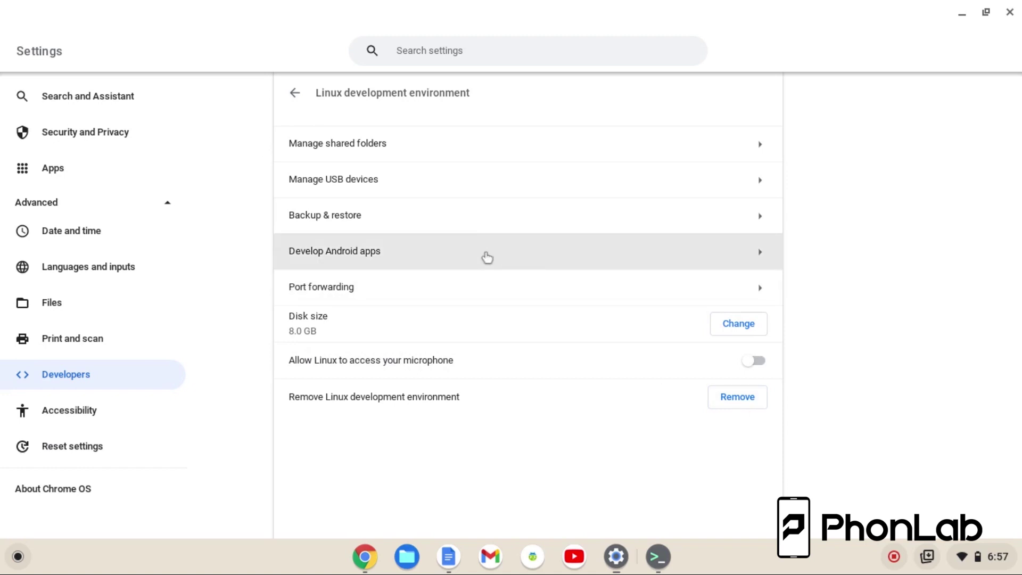
{"action": "left_click", "coordinate": [487, 258]}
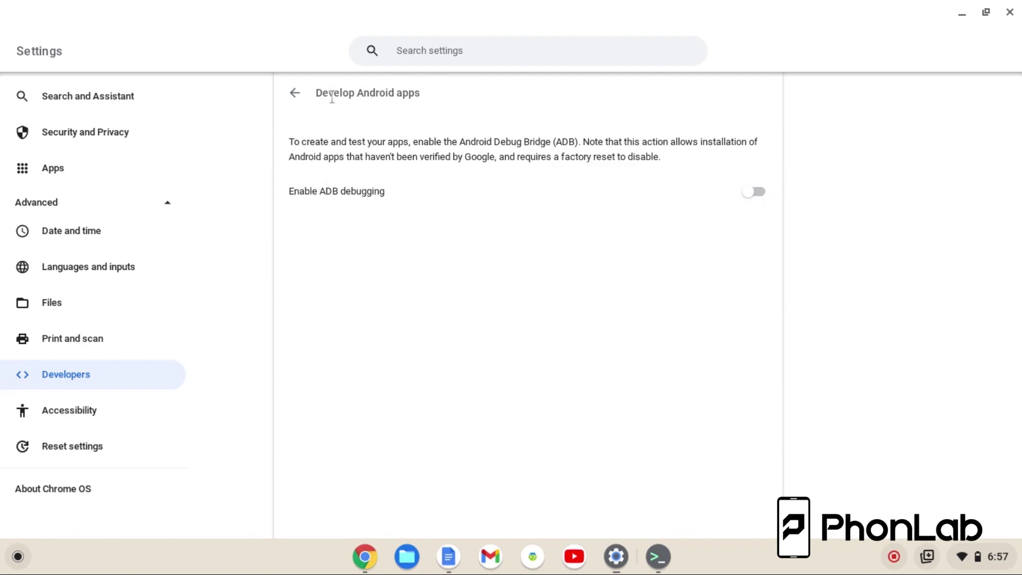
{"action": "left_click", "coordinate": [295, 94]}
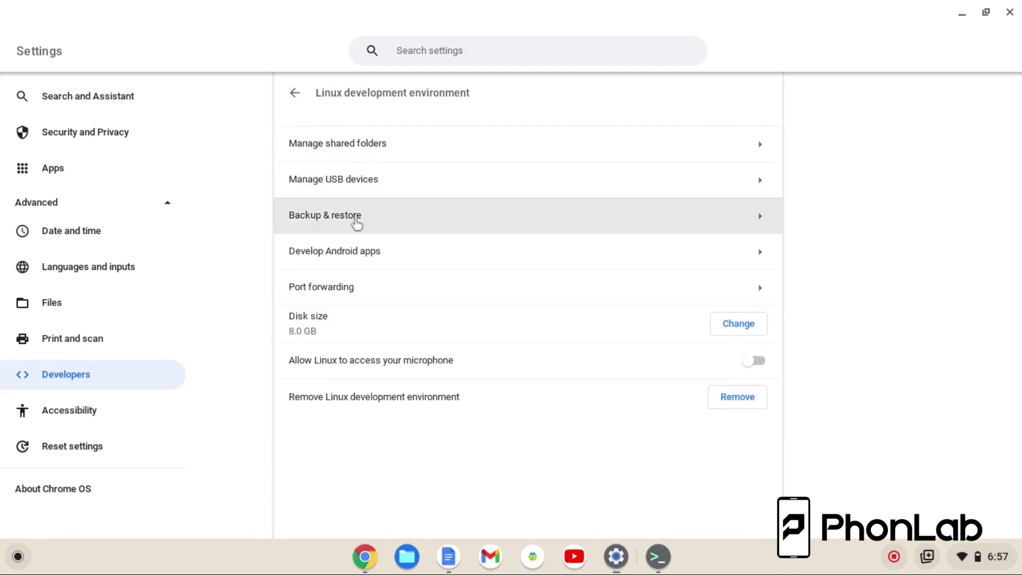
{"action": "left_click", "coordinate": [384, 184]}
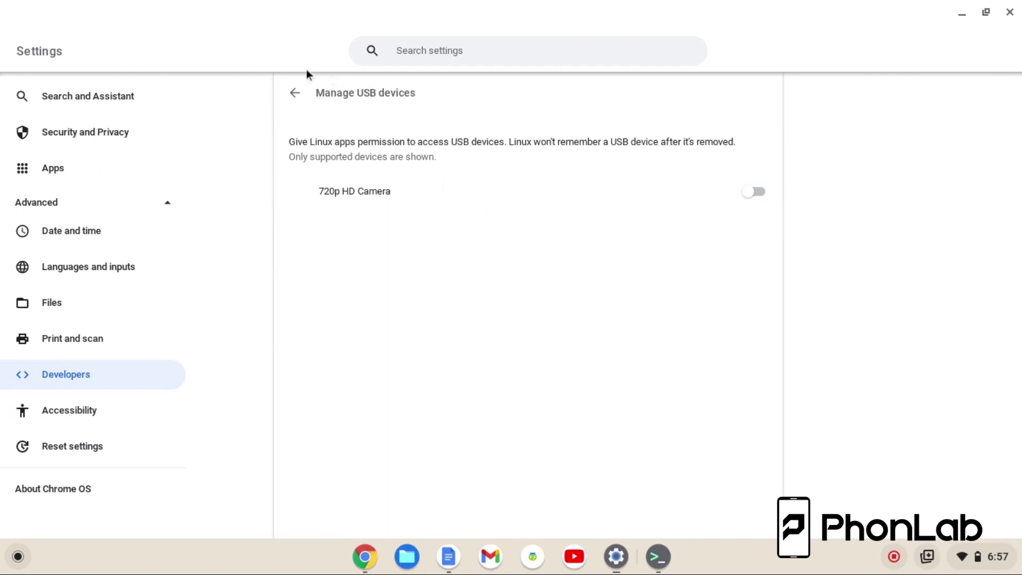
{"action": "left_click", "coordinate": [296, 93]}
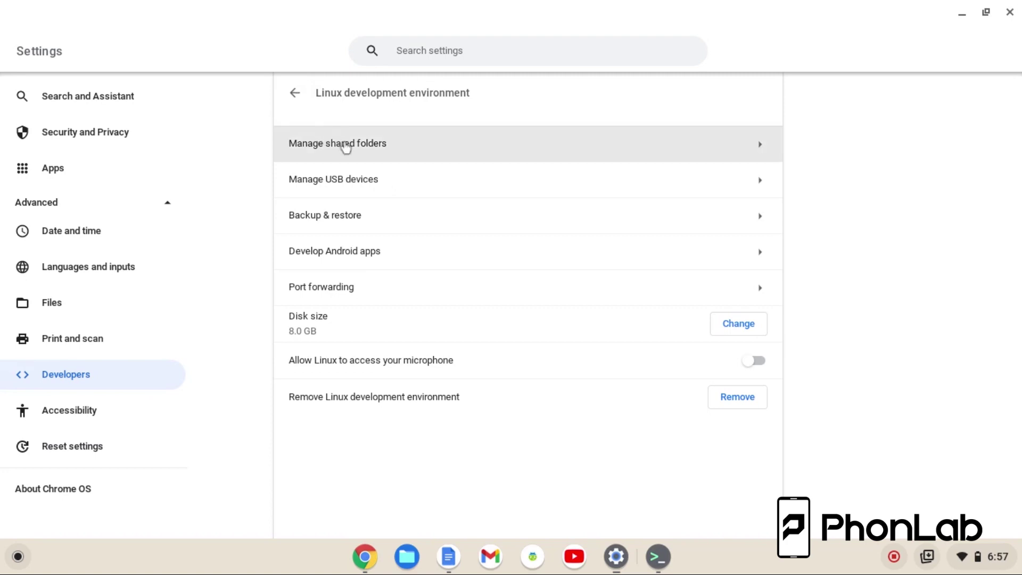
{"action": "left_click", "coordinate": [343, 144]}
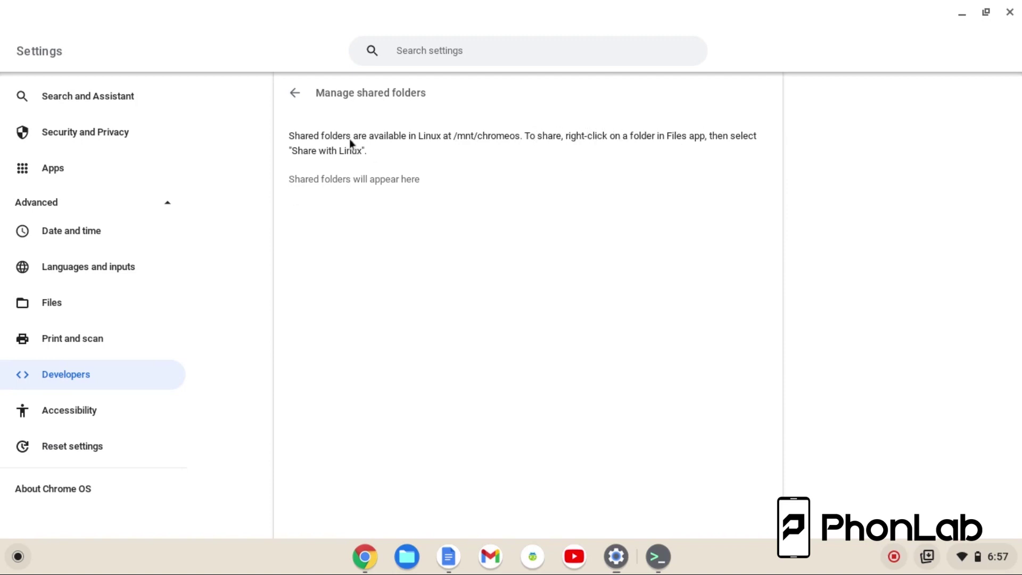
{"action": "left_click", "coordinate": [294, 92]}
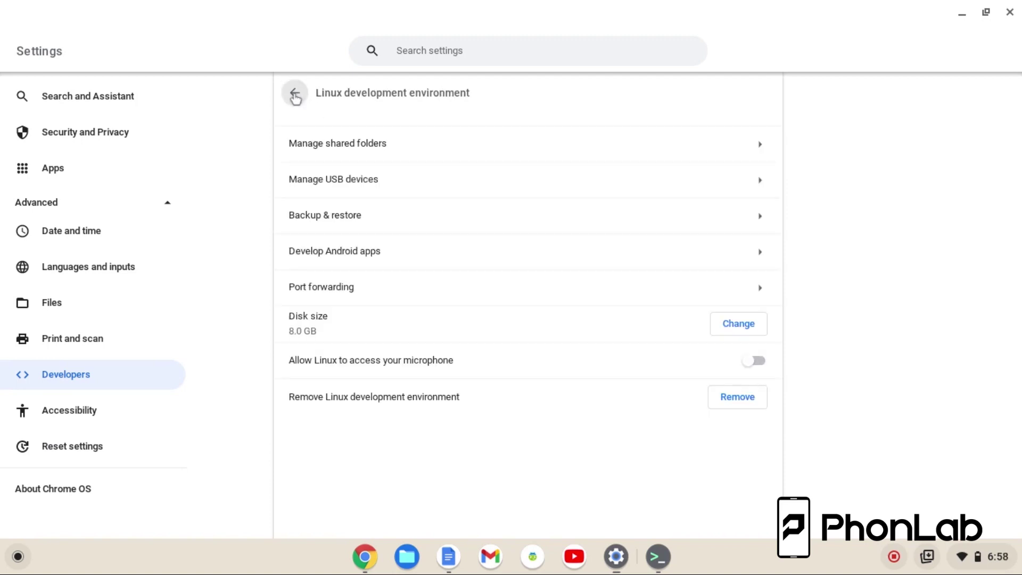
{"action": "left_click", "coordinate": [404, 559]}
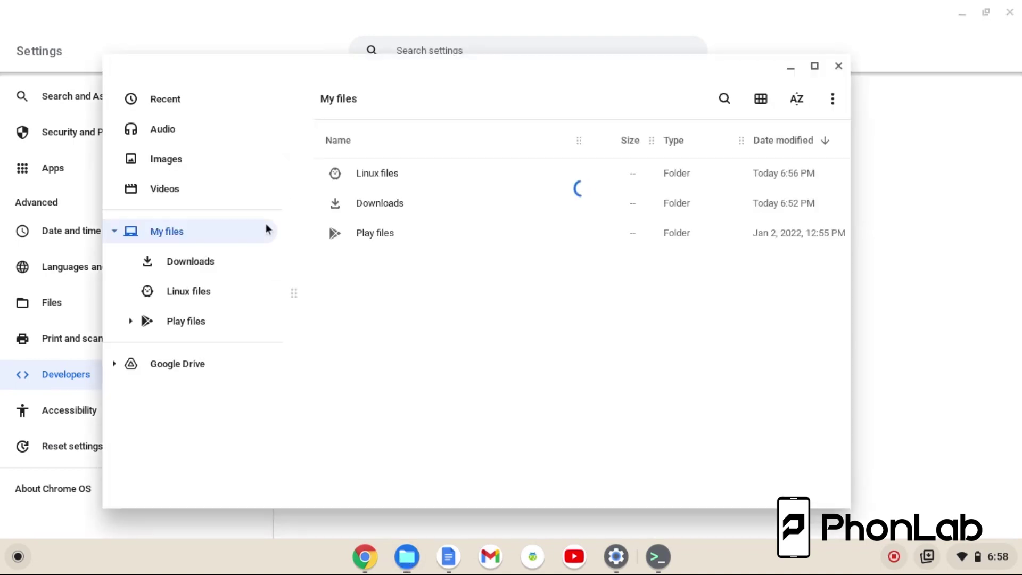
Share Downloads with Linux from Files and confirm it under Manage shared folders.
{"action": "left_click", "coordinate": [192, 268]}
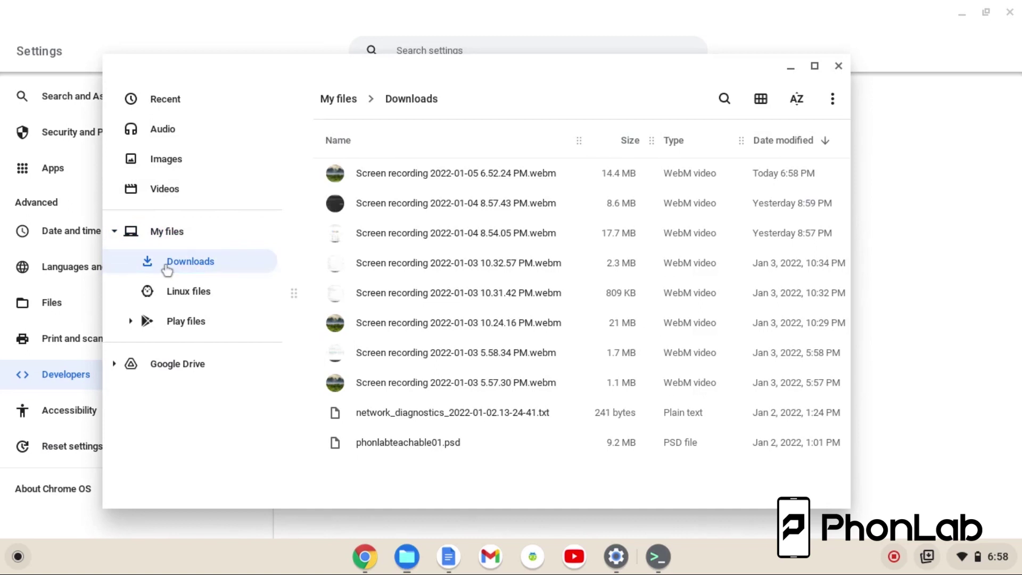
{"action": "right_click", "coordinate": [167, 270]}
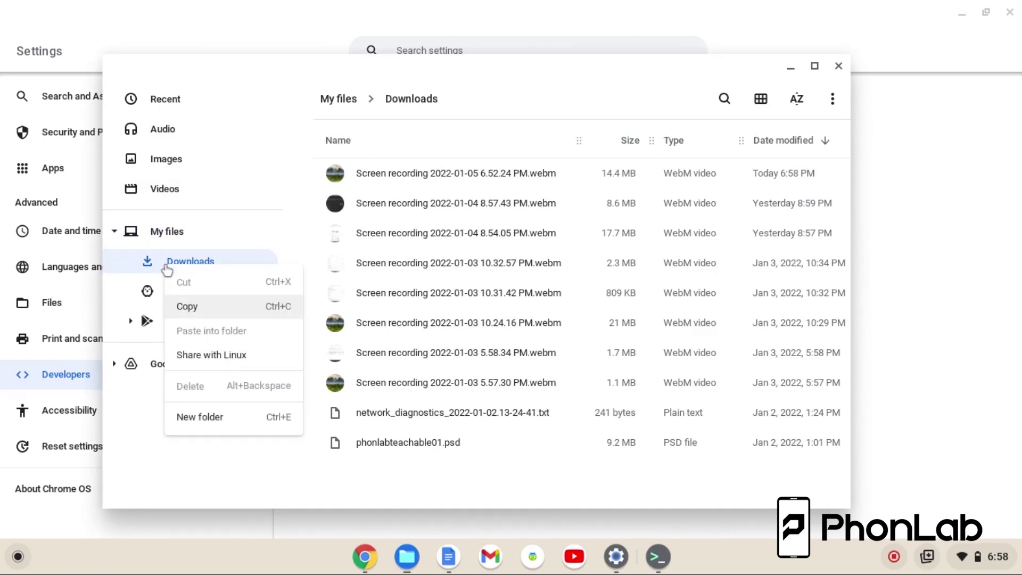
{"action": "left_click", "coordinate": [202, 355]}
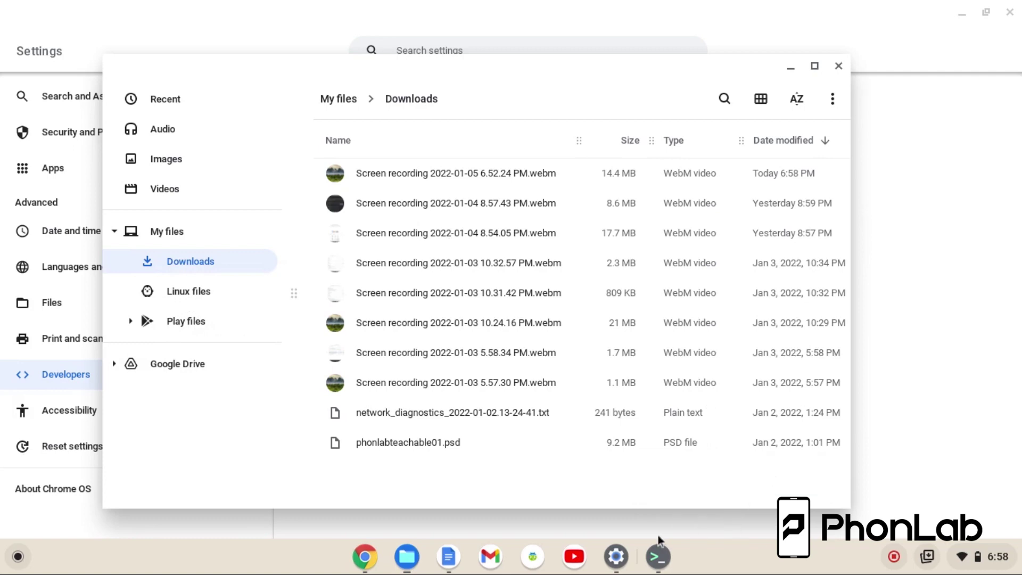
{"action": "left_click", "coordinate": [658, 556]}
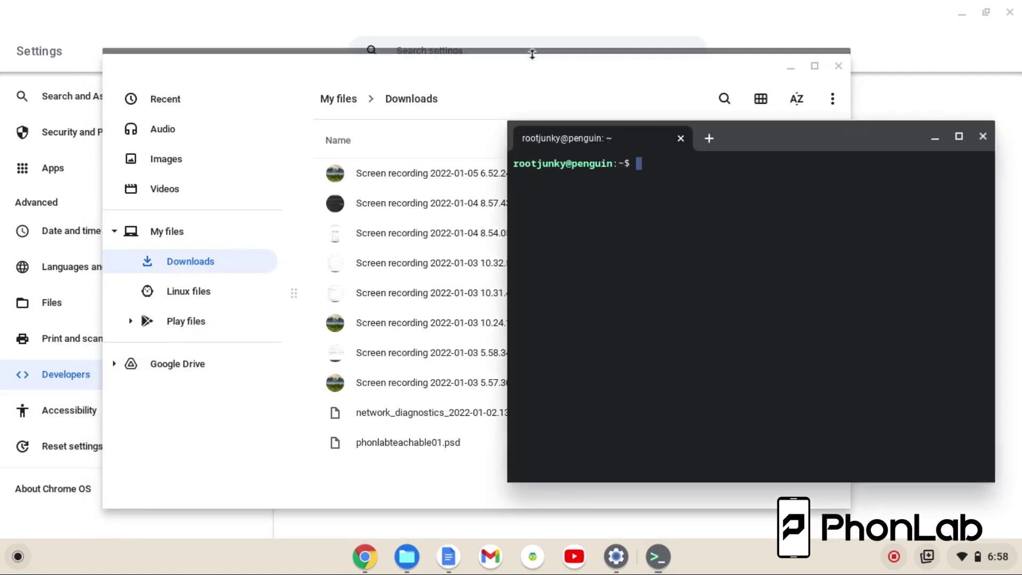
{"action": "left_click", "coordinate": [793, 66]}
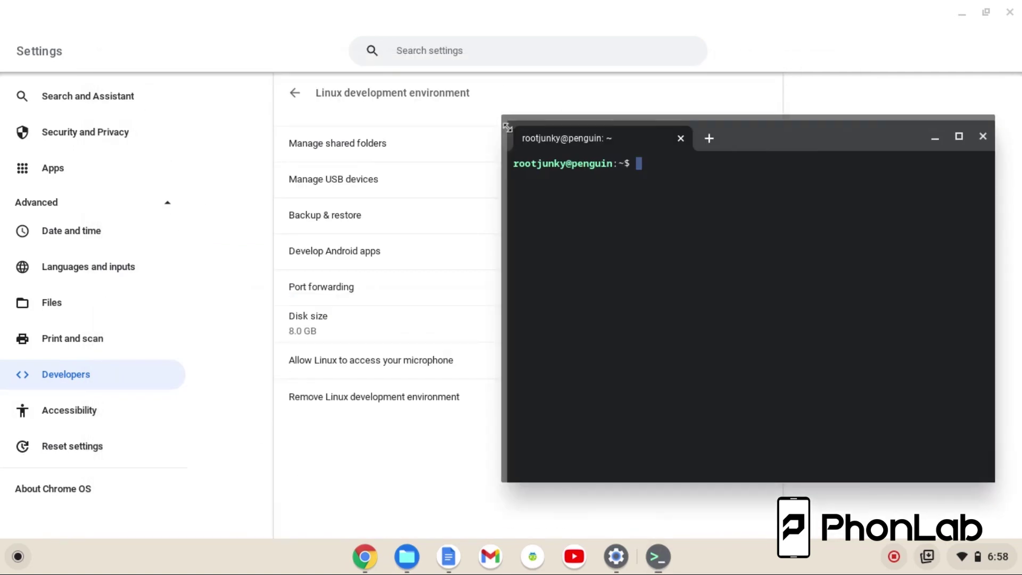
{"action": "left_click", "coordinate": [379, 146]}
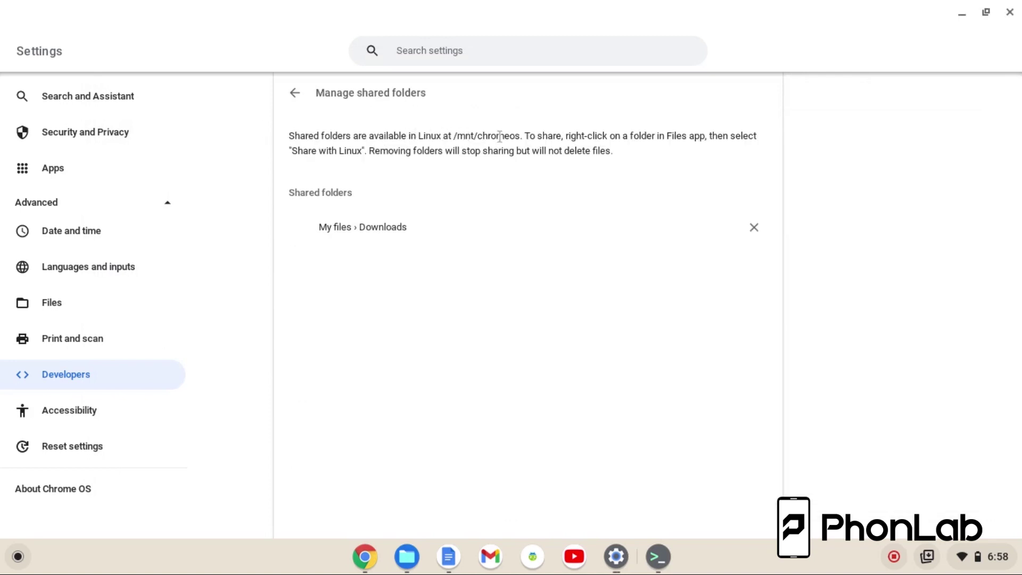
In Terminal, go up twice with cd .. to the root directory and list it.
{"action": "left_click", "coordinate": [663, 560]}
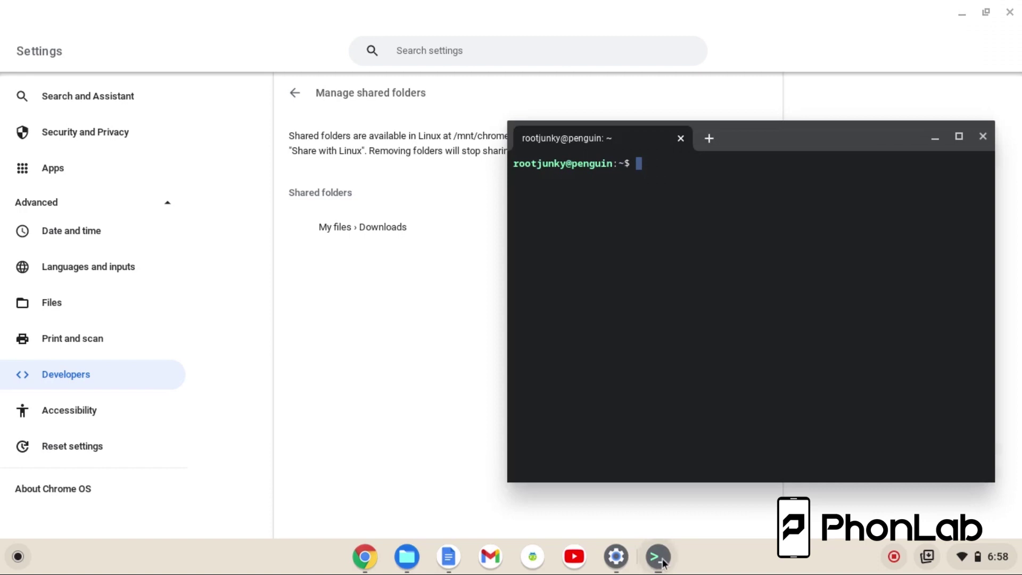
{"action": "type", "text": "cd .."}
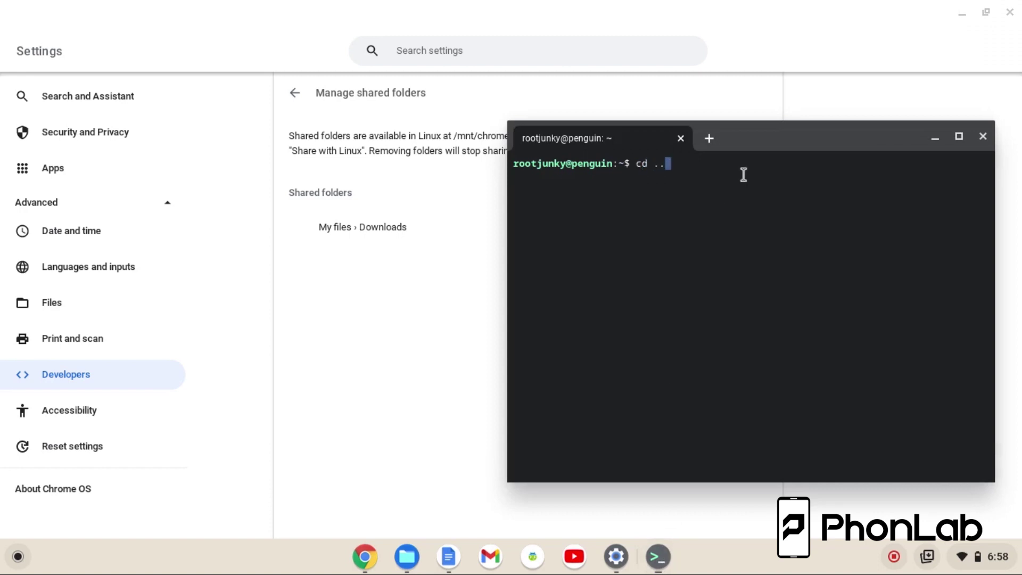
{"action": "key", "text": "Return"}
{"action": "type", "text": "cd .."}
{"action": "key", "text": "Return"}
{"action": "type", "text": "ls"}
{"action": "key", "text": "Return"}
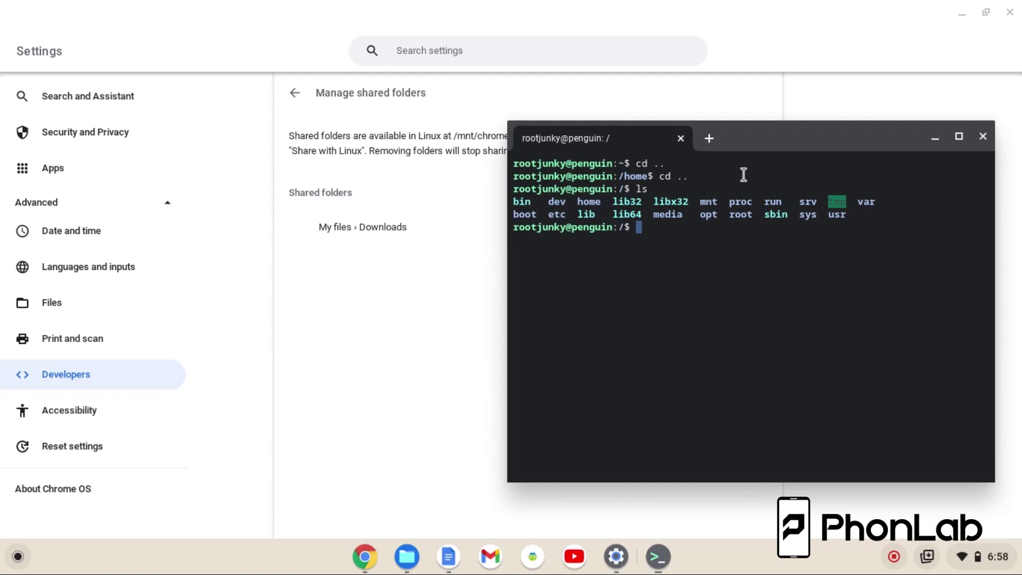
Move into /mnt and list its contents, finding the chromeos directory.
{"action": "type", "text": "cd mnt"}
{"action": "key", "text": "Return"}
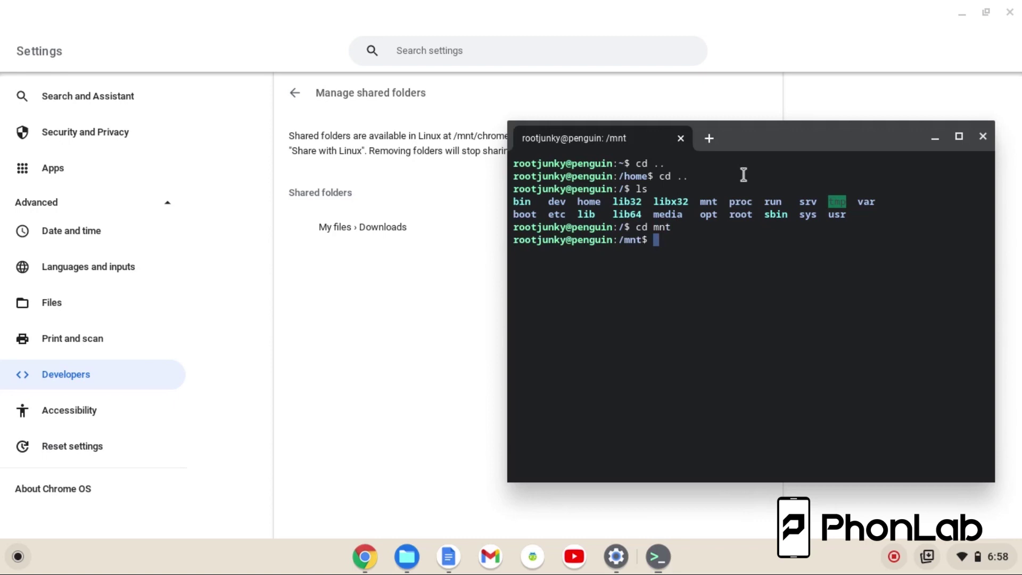
{"action": "type", "text": "ls"}
{"action": "key", "text": "Return"}
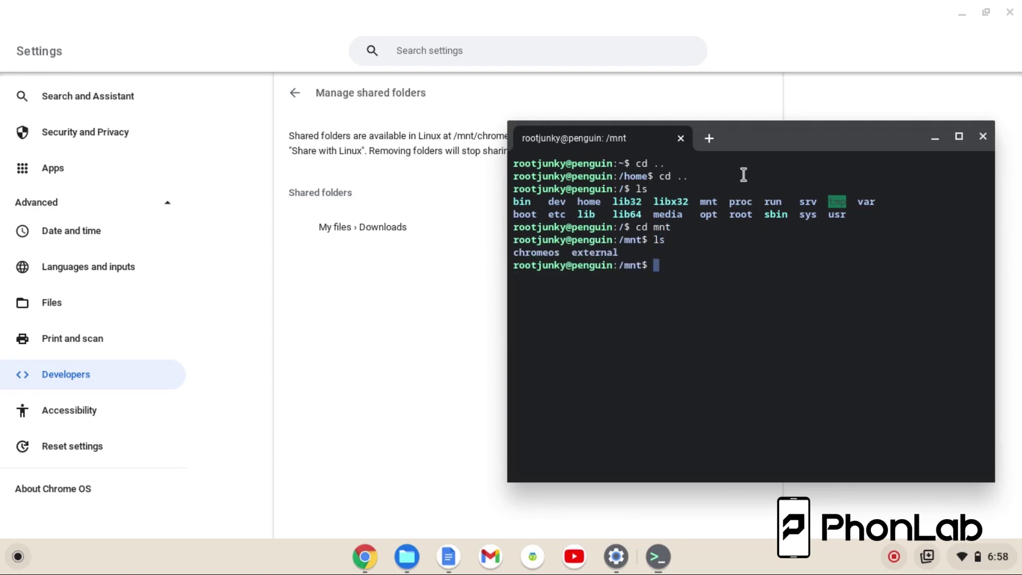
{"action": "type", "text": "chrt"}
{"action": "key", "text": "BackSpace"}
{"action": "key", "text": "BackSpace"}
{"action": "type", "text": "o"}
{"action": "key", "text": "Tab"}
{"action": "key", "text": "Return"}
{"action": "type", "text": "ls"}
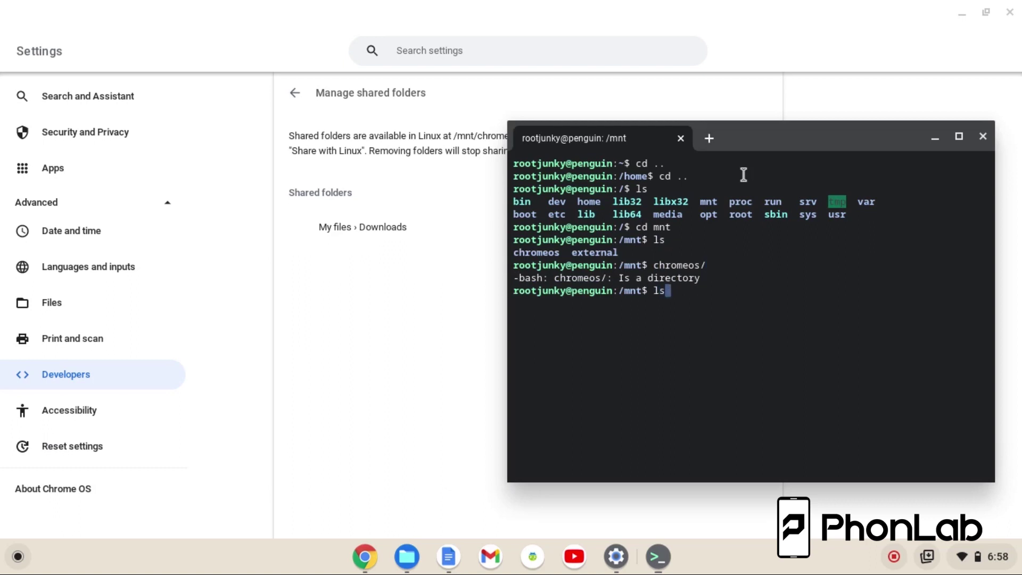
{"action": "key", "text": "Return"}
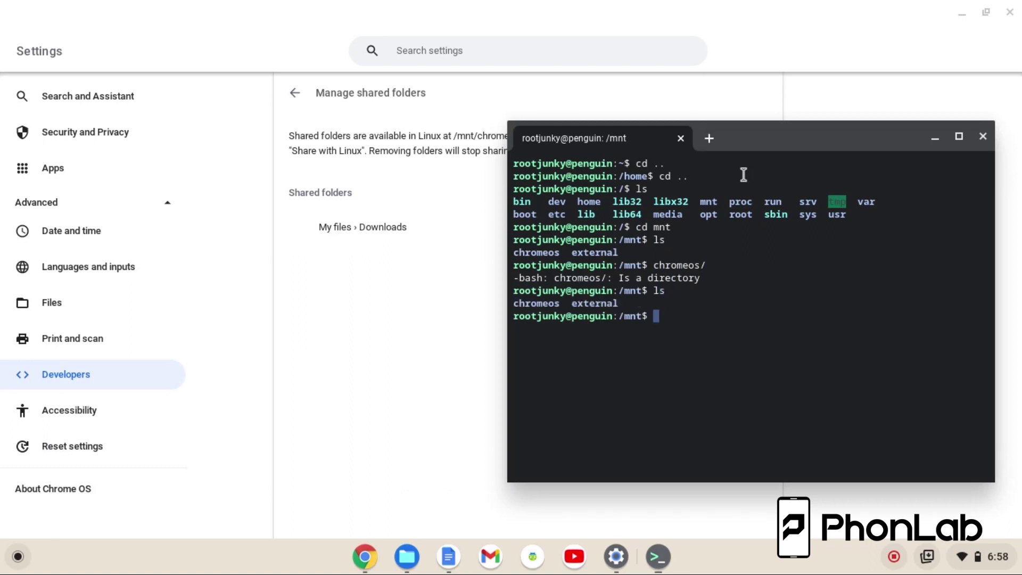
Move into chromeos and then MyFiles, listing the contents of each.
{"action": "type", "text": "cd chrom"}
{"action": "key", "text": "Tab"}
{"action": "key", "text": "Return"}
{"action": "type", "text": "ls"}
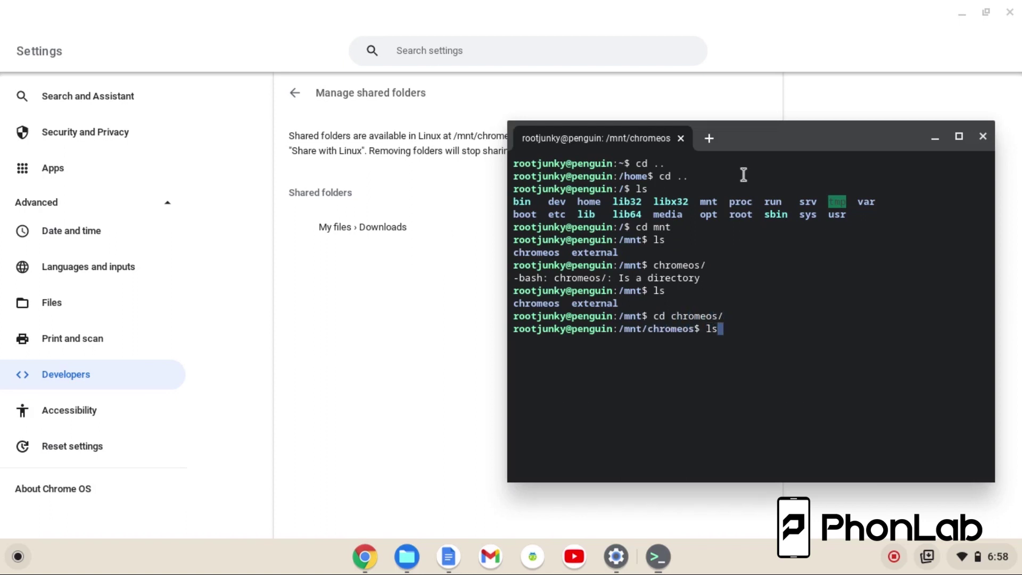
{"action": "key", "text": "Return"}
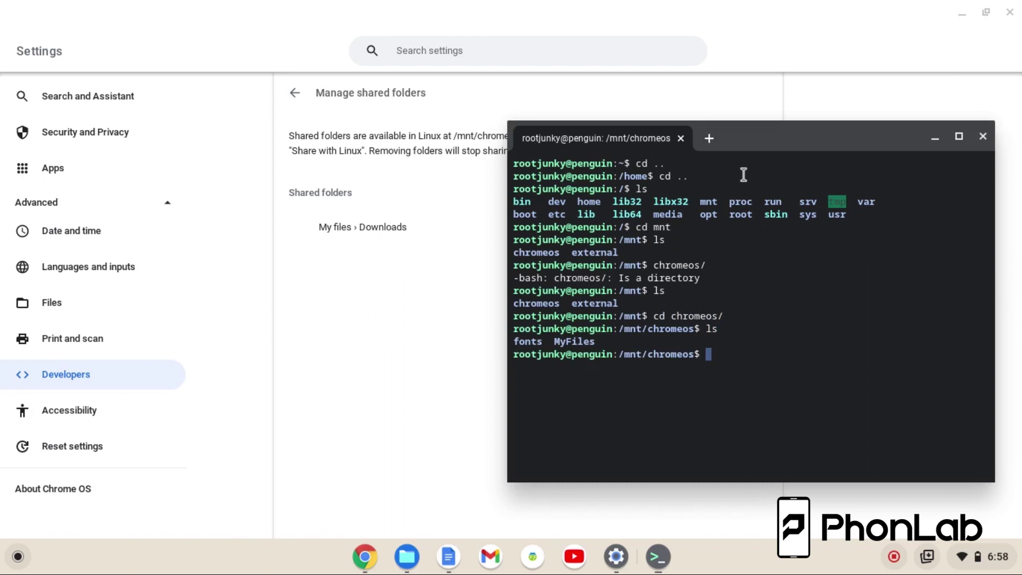
{"action": "type", "text": "cd My"}
{"action": "key", "text": "Tab"}
{"action": "key", "text": "Return"}
{"action": "type", "text": "ls"}
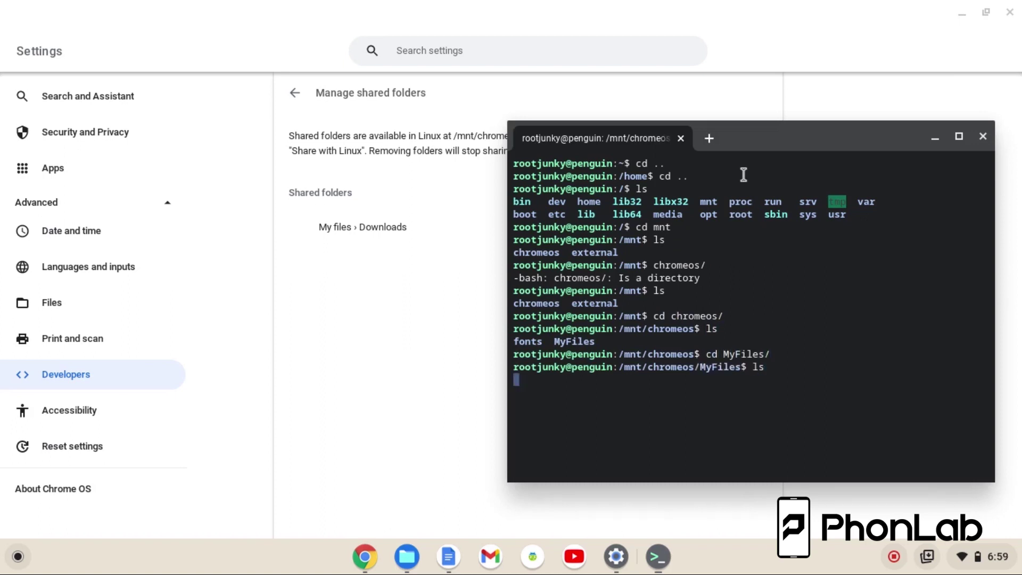
{"action": "key", "text": "Return"}
Enter Downloads, list its screen recordings, .psd and .txt files, and open Files for comparison.
{"action": "type", "text": "D"}
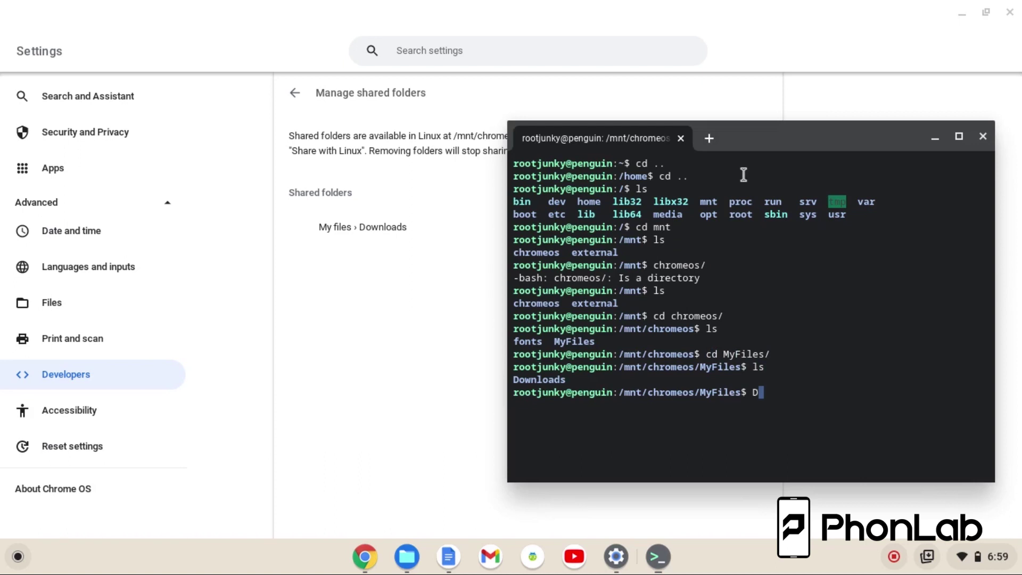
{"action": "key", "text": "BackSpace"}
{"action": "type", "text": "cd Do"}
{"action": "key", "text": "Tab"}
{"action": "key", "text": "Return"}
{"action": "type", "text": "ls"}
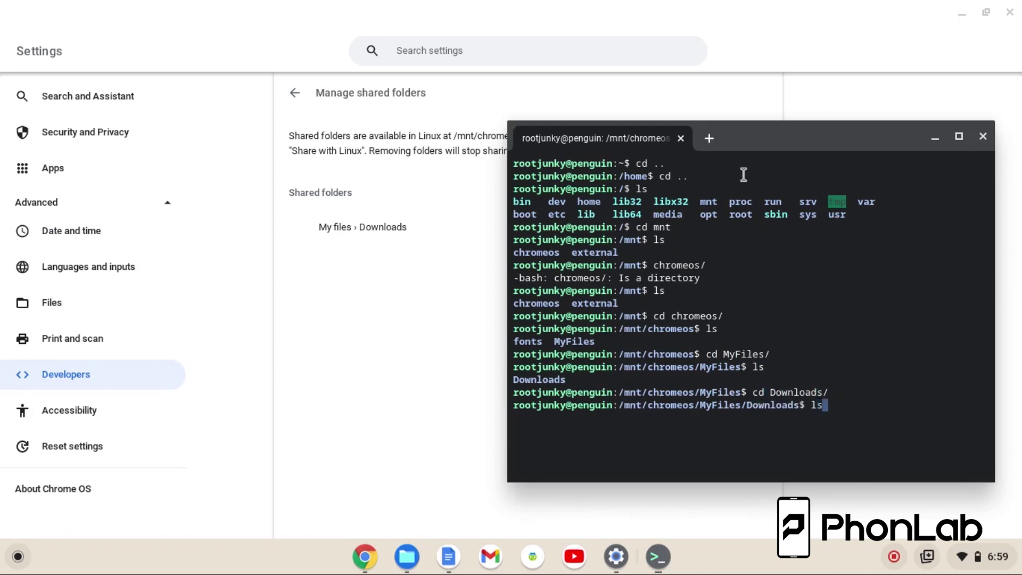
{"action": "key", "text": "Return"}
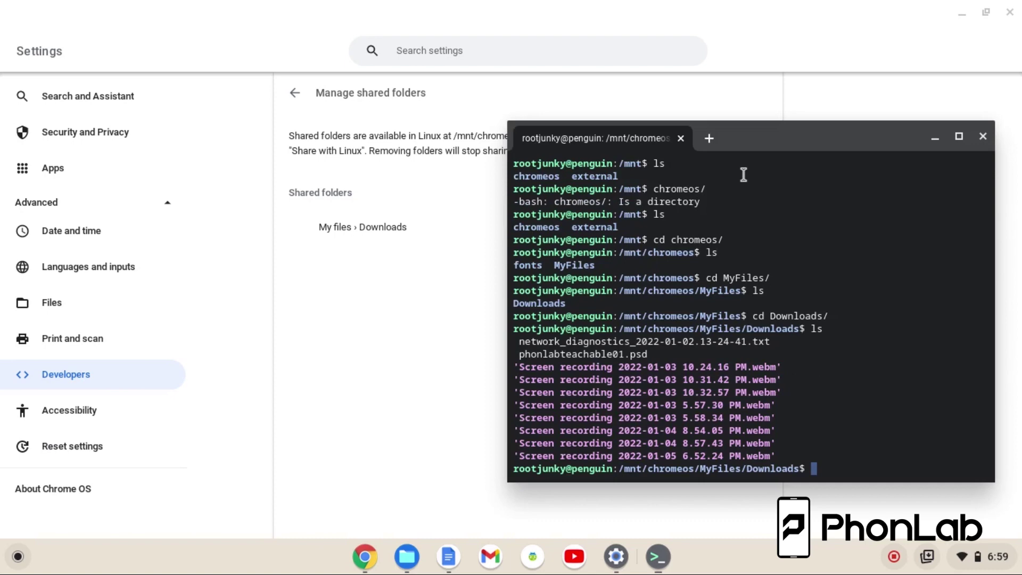
{"action": "left_click", "coordinate": [410, 545]}
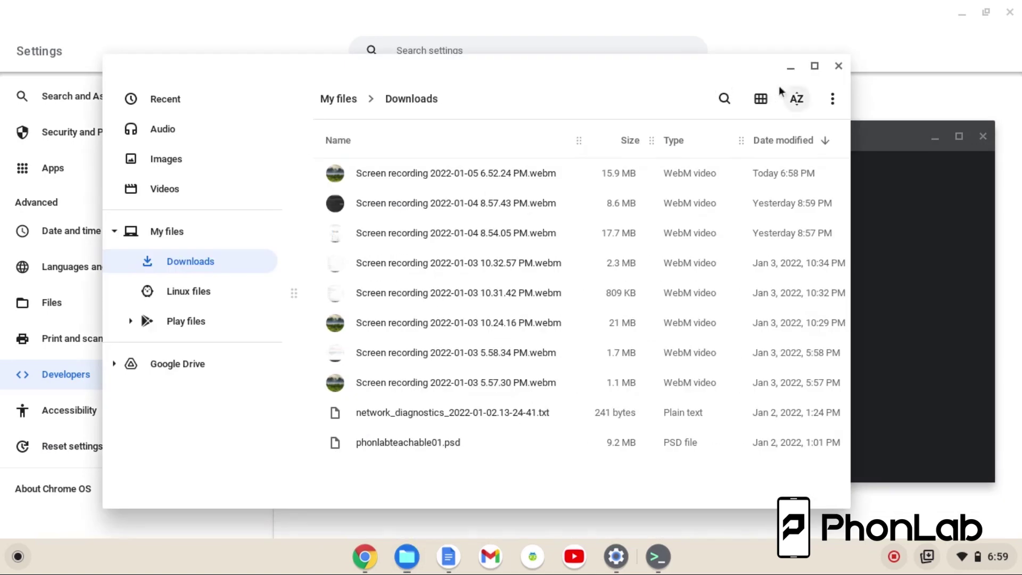
Hide Files, run adb help in Terminal (command not found), then minimize Terminal.
{"action": "left_click", "coordinate": [789, 68]}
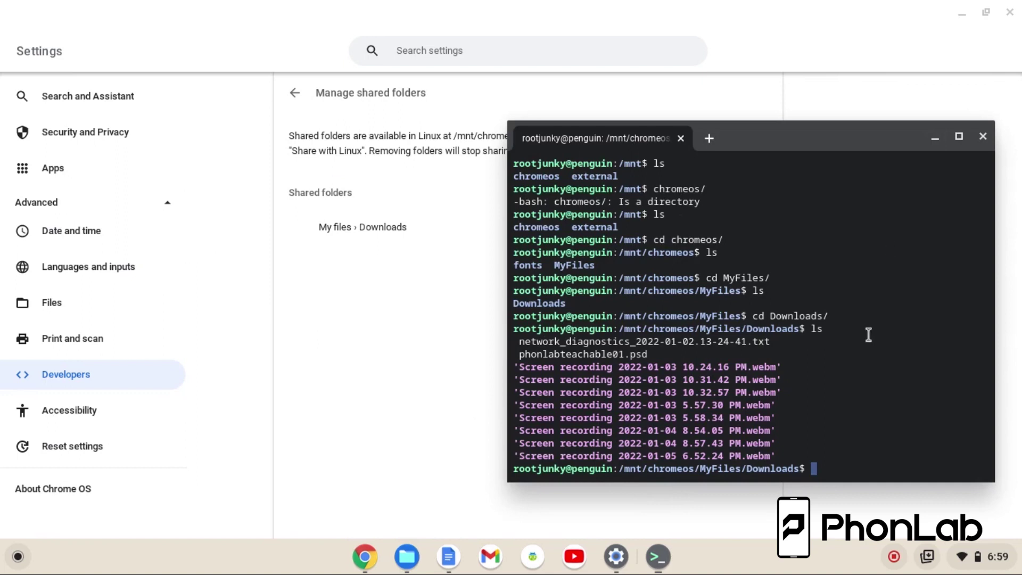
{"action": "type", "text": "adb help"}
{"action": "key", "text": "Return"}
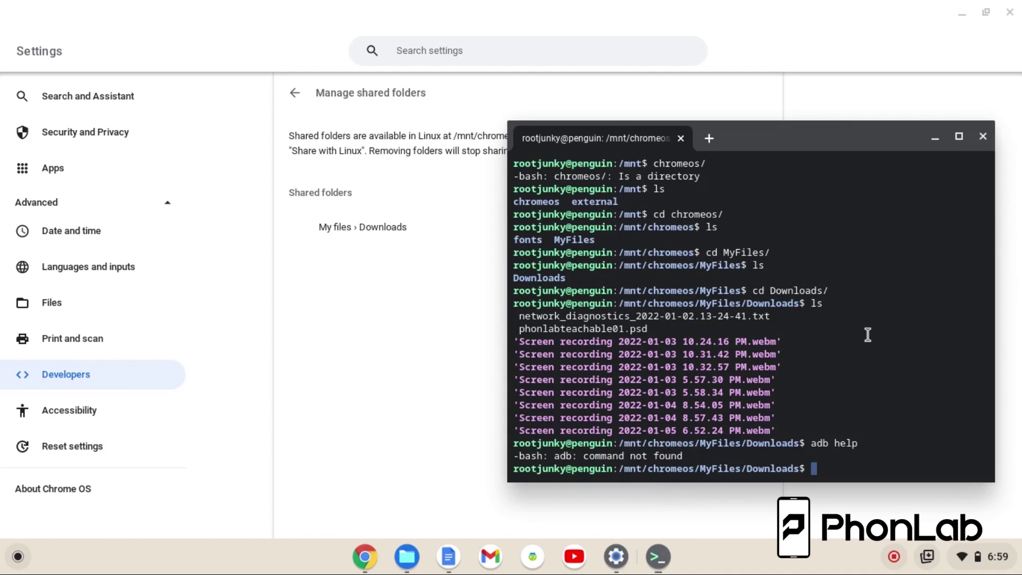
{"action": "left_click", "coordinate": [938, 139]}
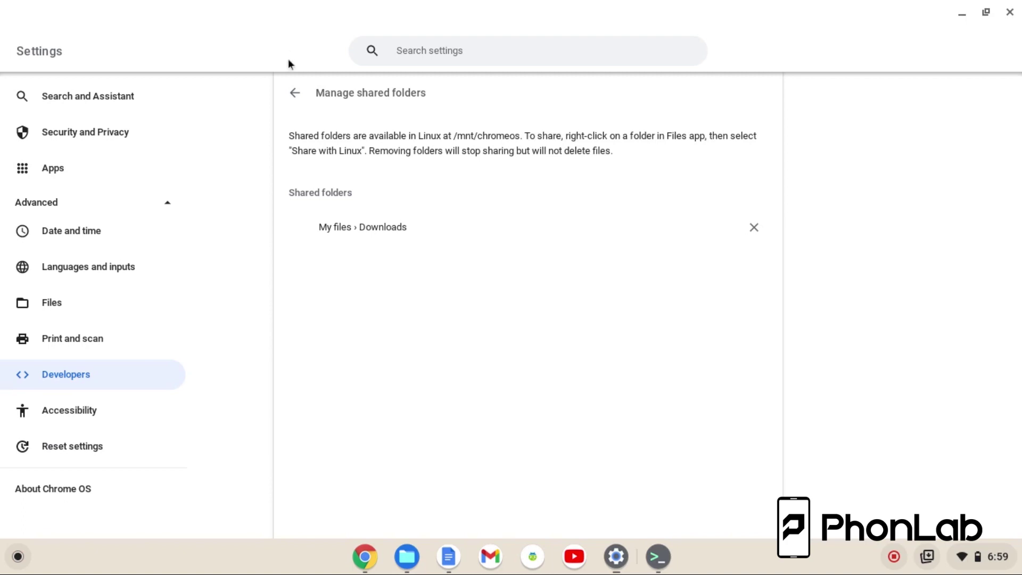
Go back twice to the Developers section and restore the Terminal window.
{"action": "left_click", "coordinate": [294, 92]}
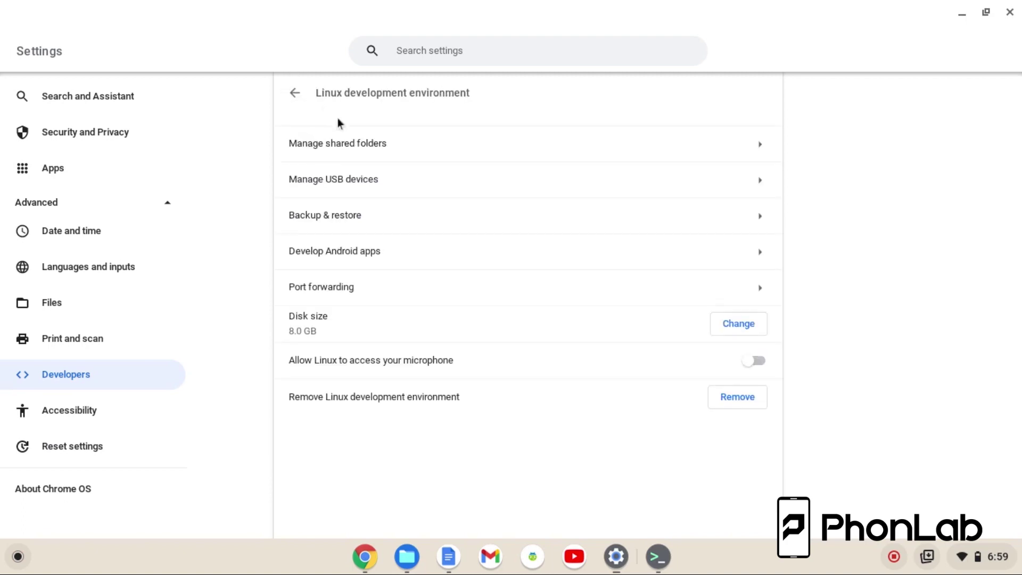
{"action": "left_click", "coordinate": [294, 92]}
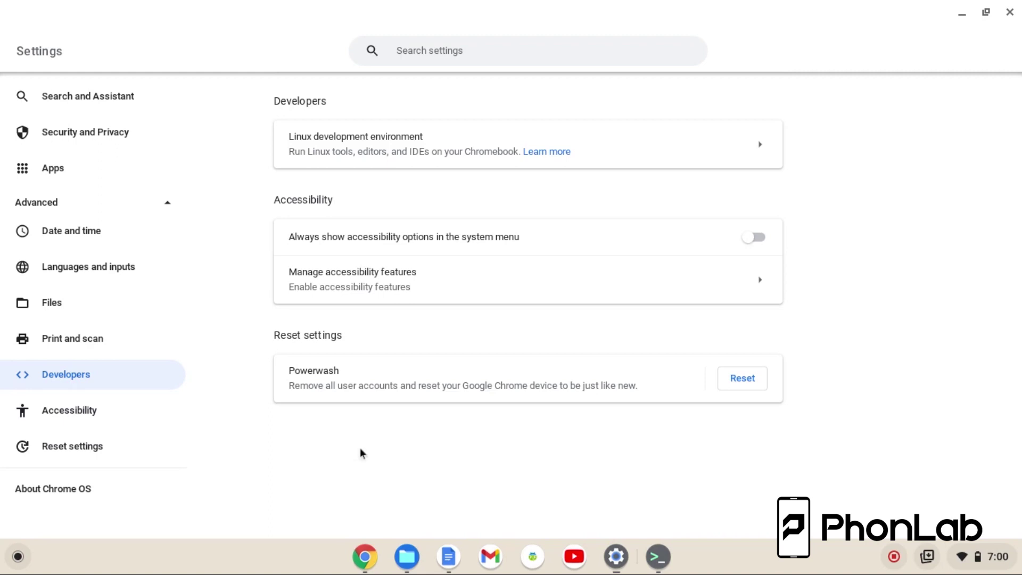
{"action": "left_click", "coordinate": [657, 556]}
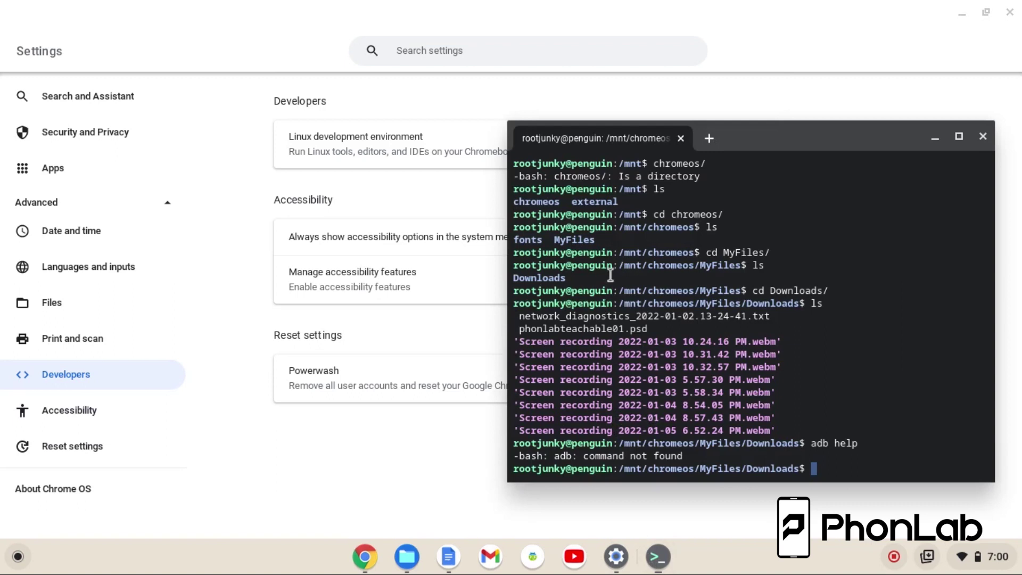